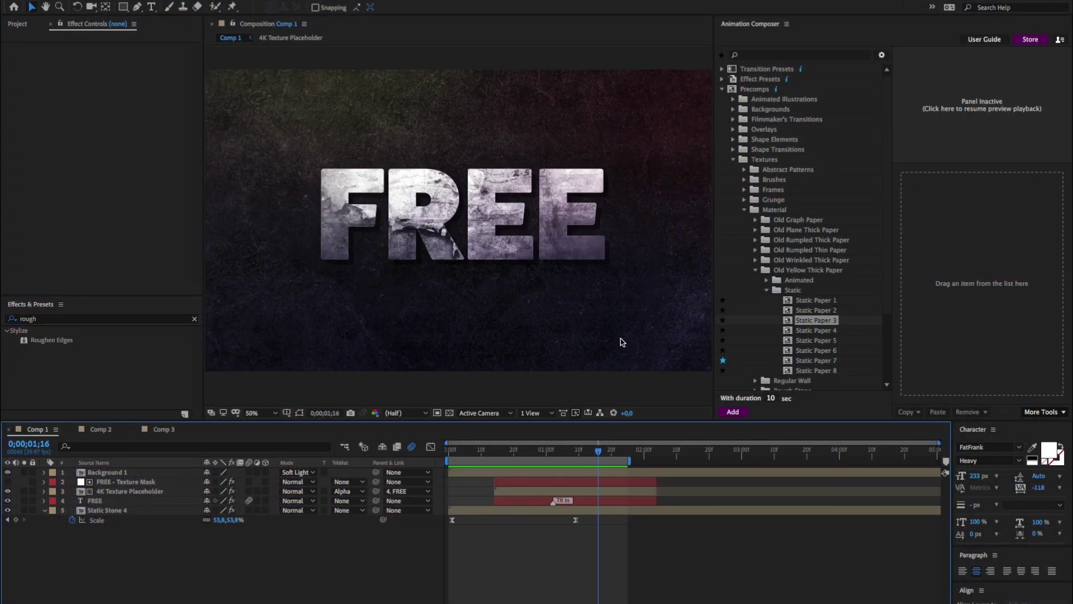
Step: Examine how Comp 1's background, texture mask, texture placeholder and FREE text layers are built, toggling Background 1's visibility
left_click(96, 474)
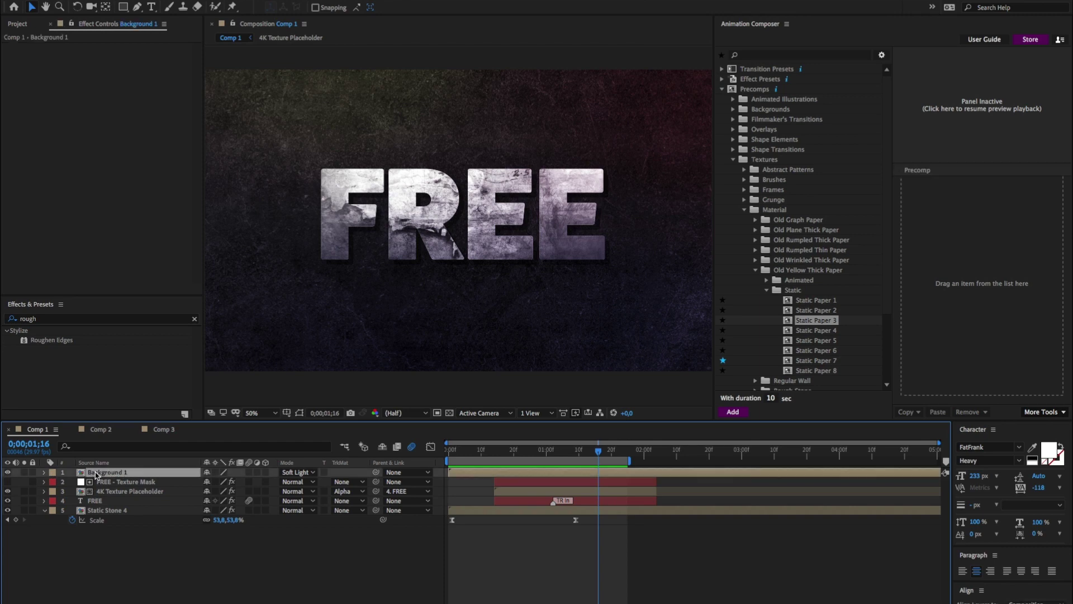
left_click(7, 472)
left_click(7, 472)
left_click(7, 472)
left_click(7, 472)
left_click(114, 482)
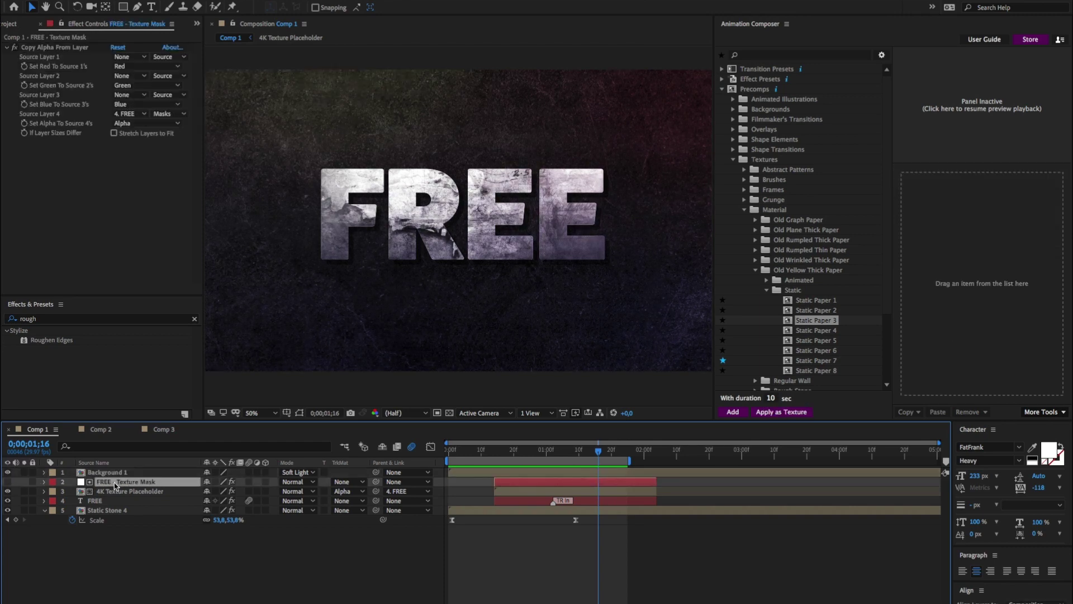
left_click(101, 492, "shift")
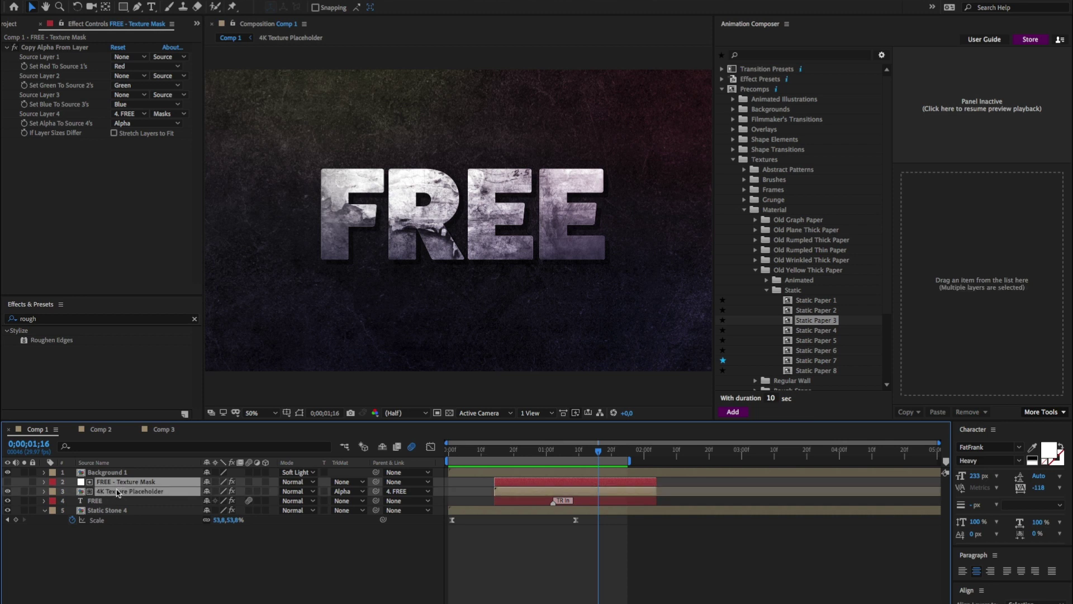
left_click(103, 501)
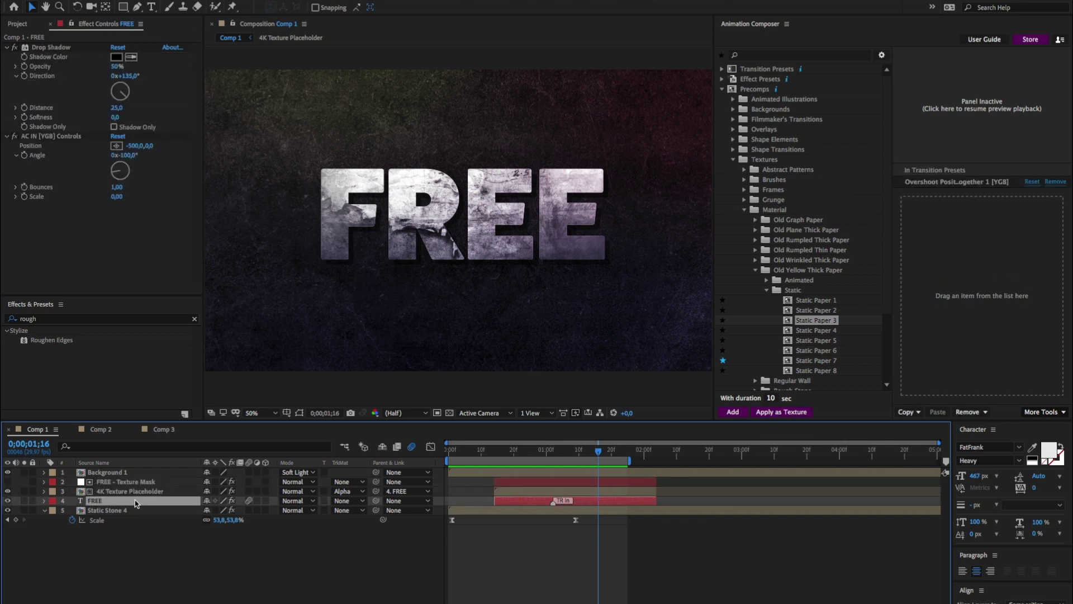
Step: Create a new HDTV 1080 29.97 composition and add a text layer reading FREE
key("ctrl+n")
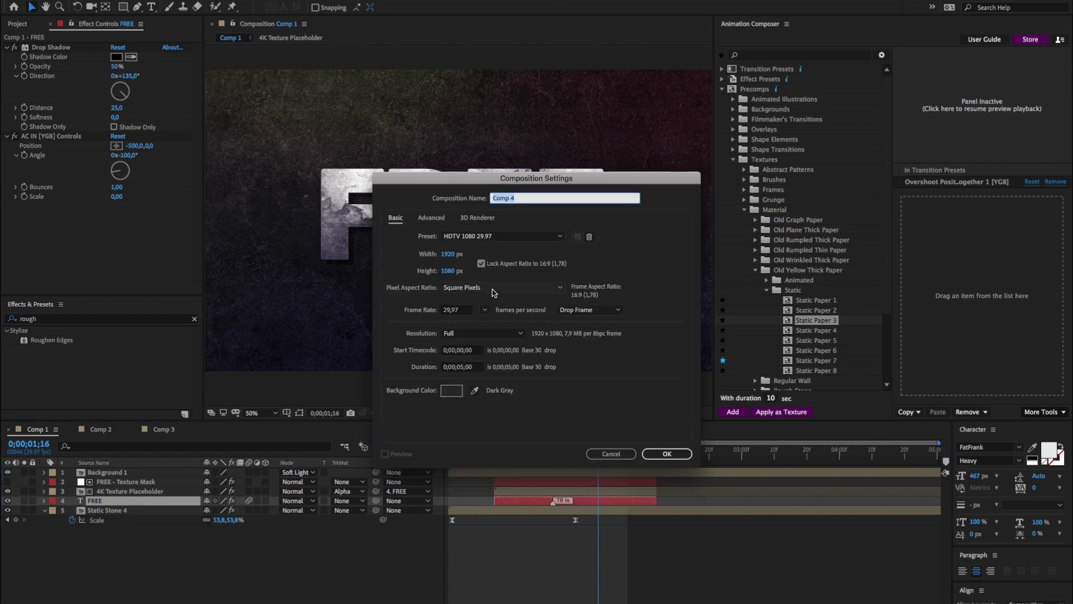
key("Return")
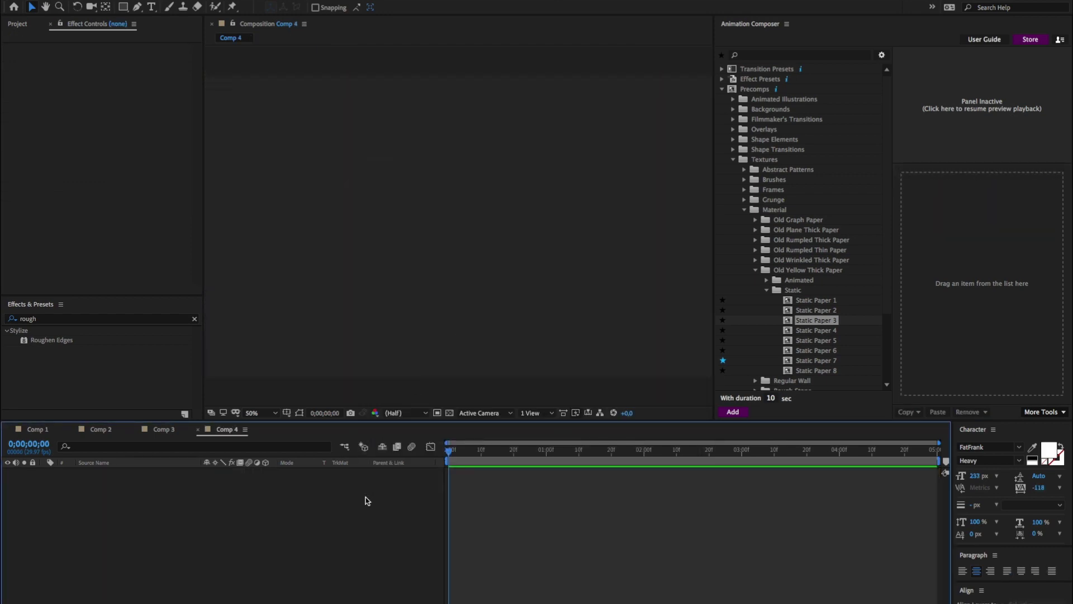
key("ctrl+alt+shift+t")
type("FREE")
key("Escape")
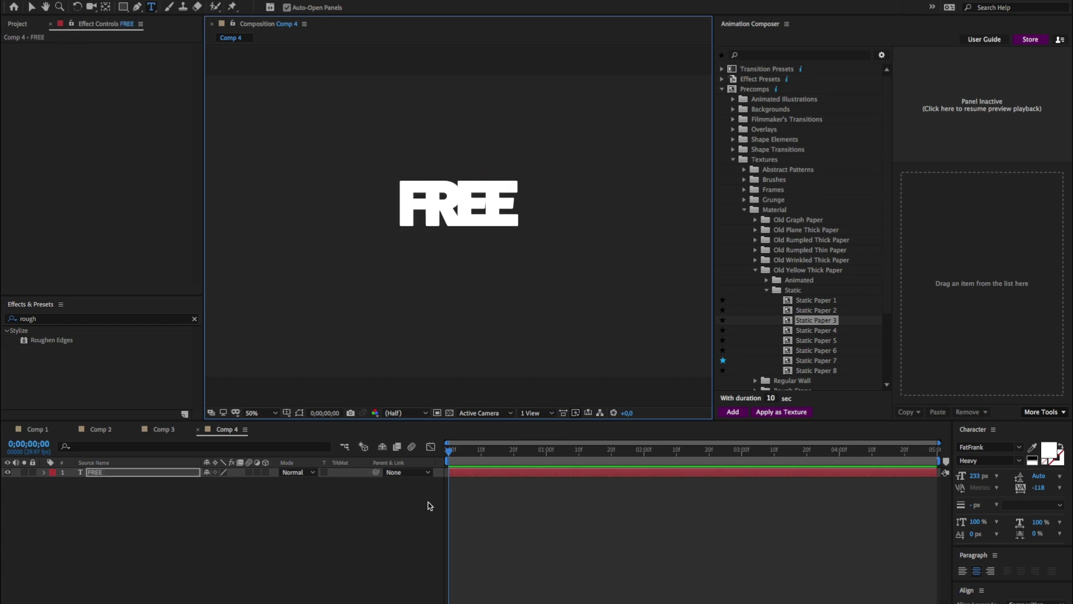
Step: Set the FREE text's tracking to 0
left_click(1052, 487)
left_click(1008, 554)
left_click(532, 542)
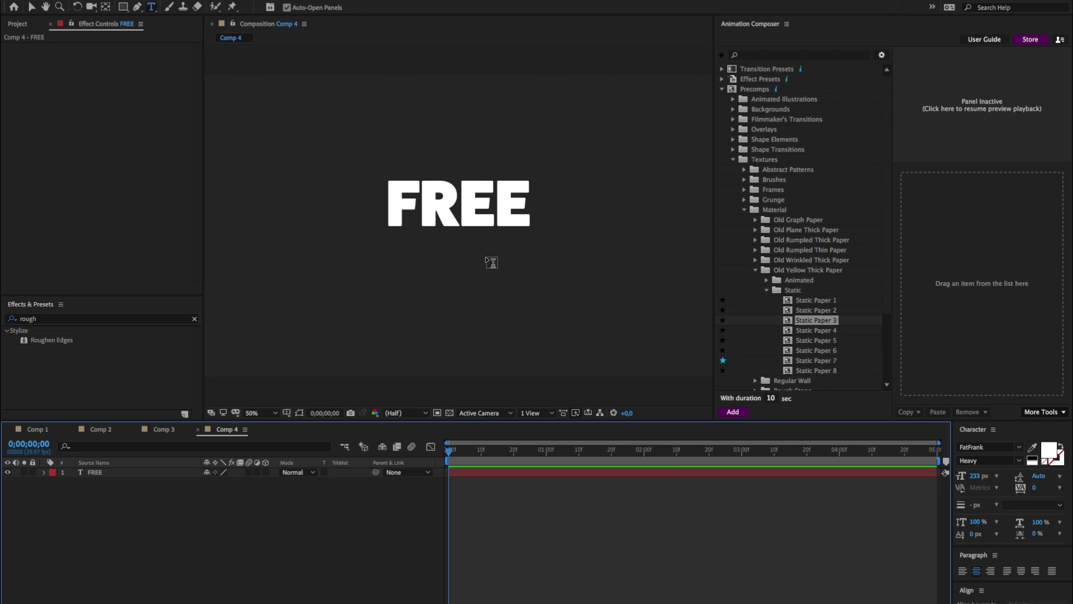
Step: Enlarge the FREE text to 406 px and center it in the composition
key("v")
left_click(491, 204)
key("ctrl+shift+h")
left_click_drag(976, 475, 1023, 475)
left_click_drag(530, 186, 530, 221)
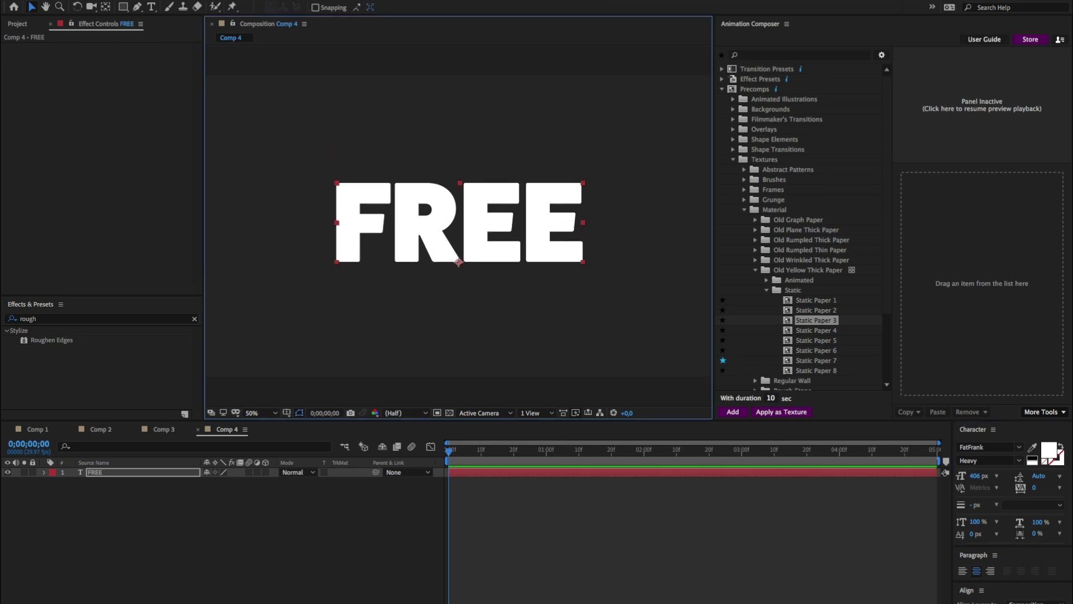
left_click(1033, 601)
left_click(976, 602)
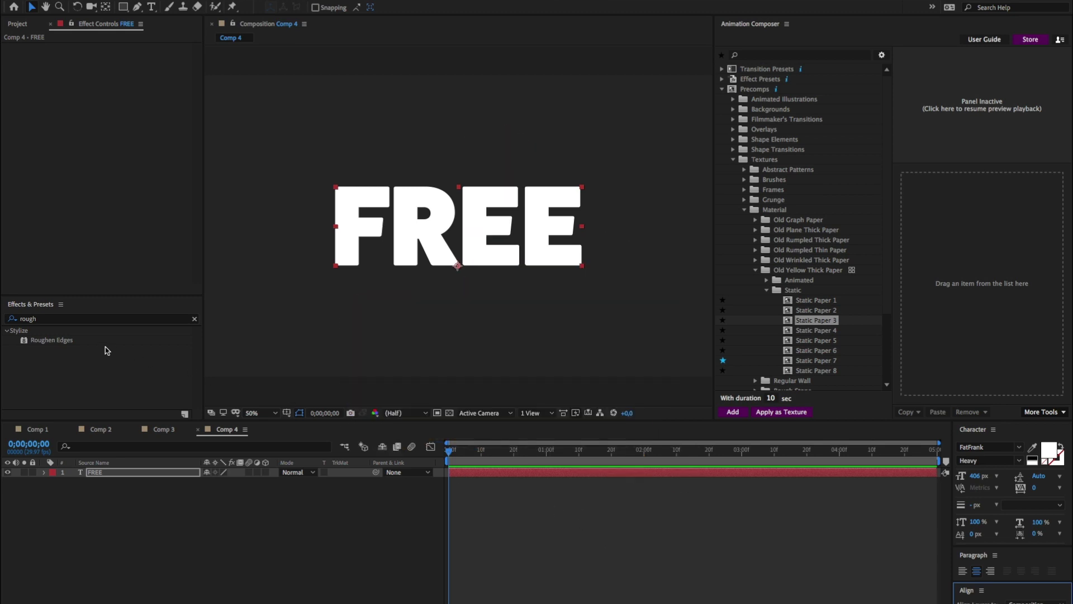
Step: Apply a Drop Shadow effect to the FREE text layer with a distance of 25
left_click(60, 323)
type("drop")
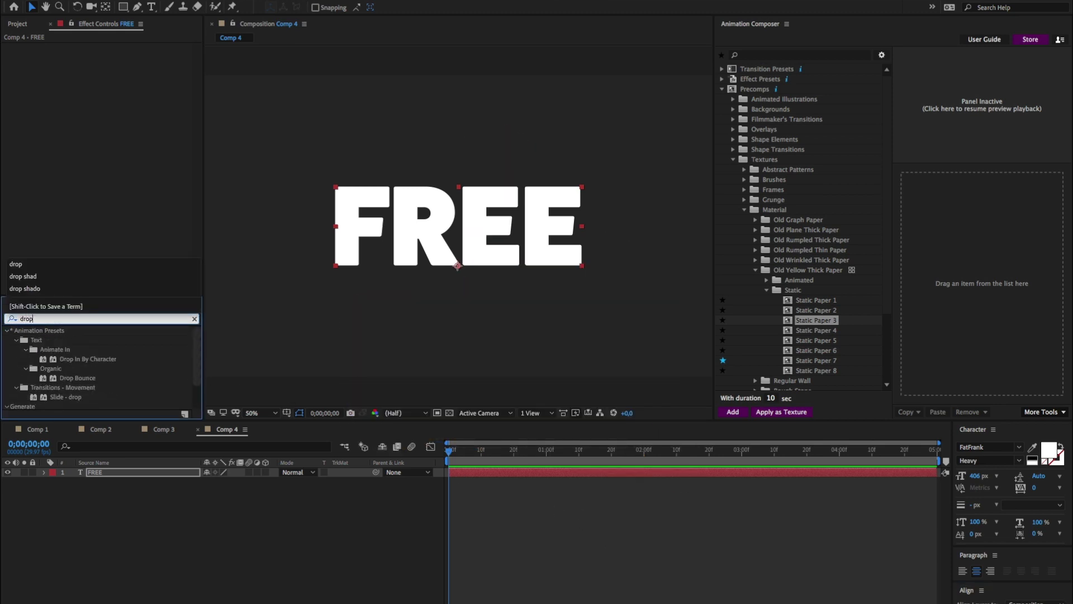
scroll(68, 393, "down", 3)
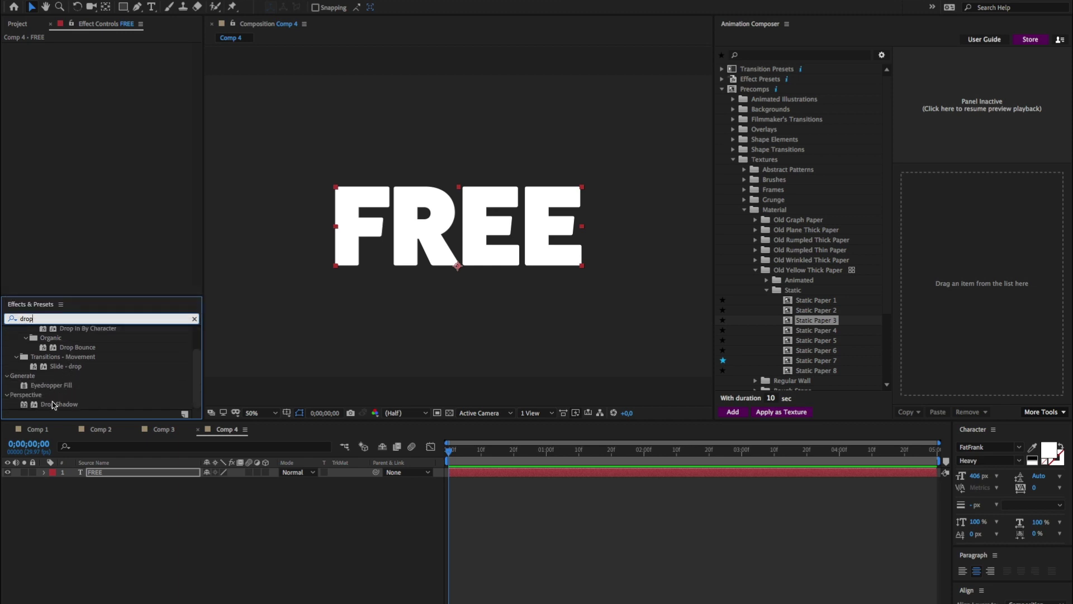
double_click(59, 403)
left_click(115, 108)
type("25")
key("Return")
left_click(95, 175)
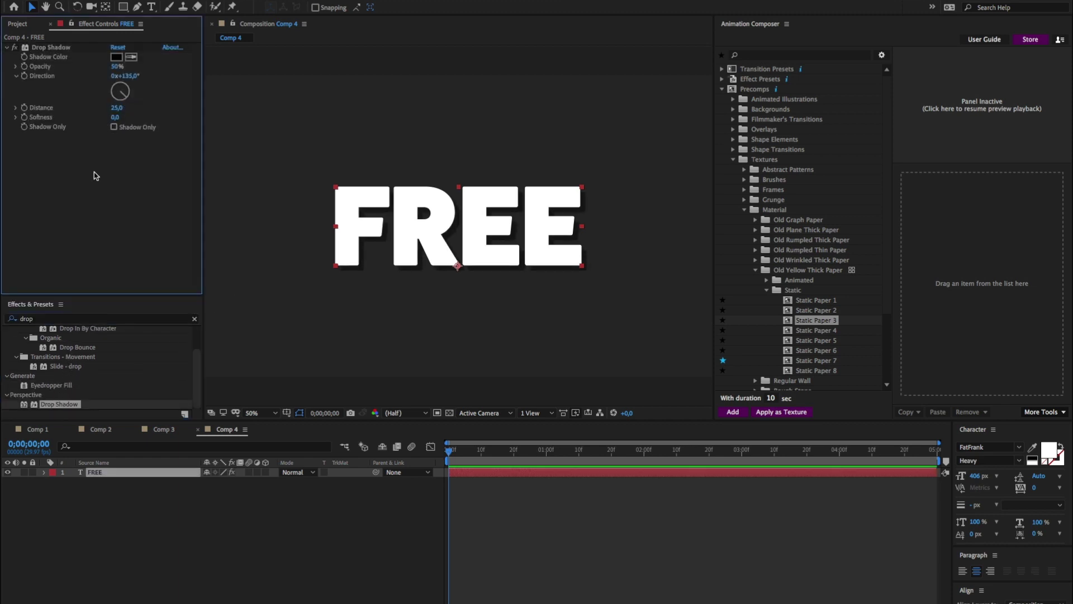
left_click(372, 572)
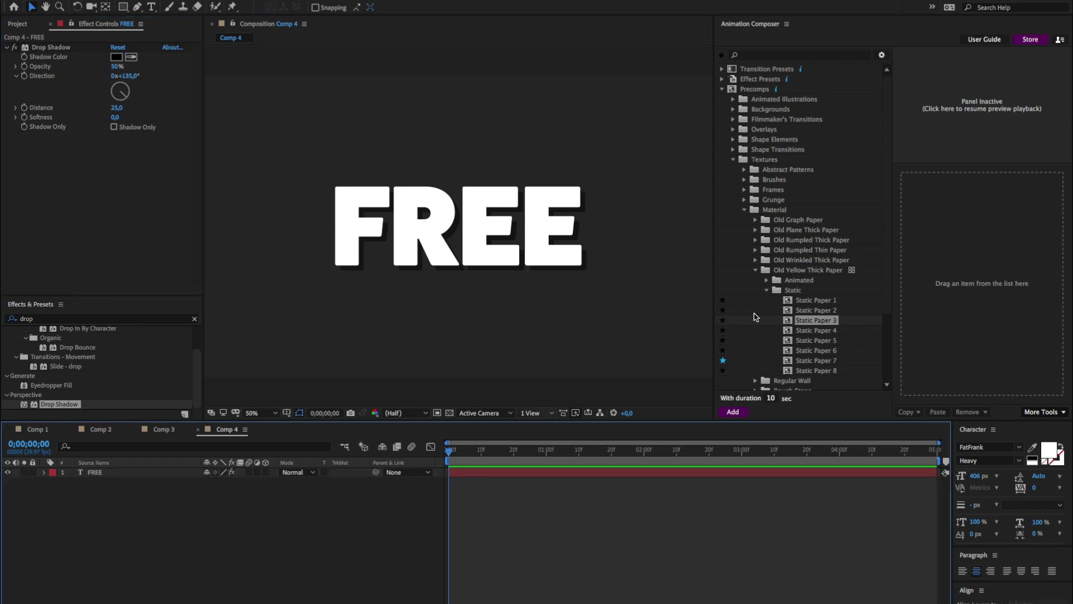
Step: Browse the previews of the Material texture folders in Animation Composer to find a background texture
scroll(889, 245, "down", 3)
left_click(805, 204)
left_click(785, 270)
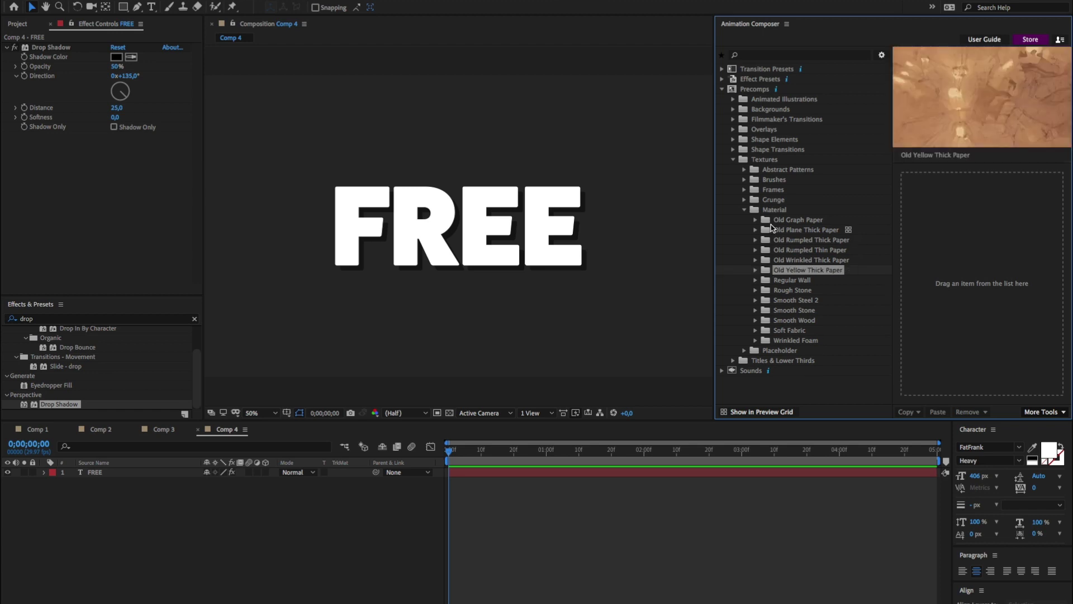
left_click(774, 210)
left_click(783, 290)
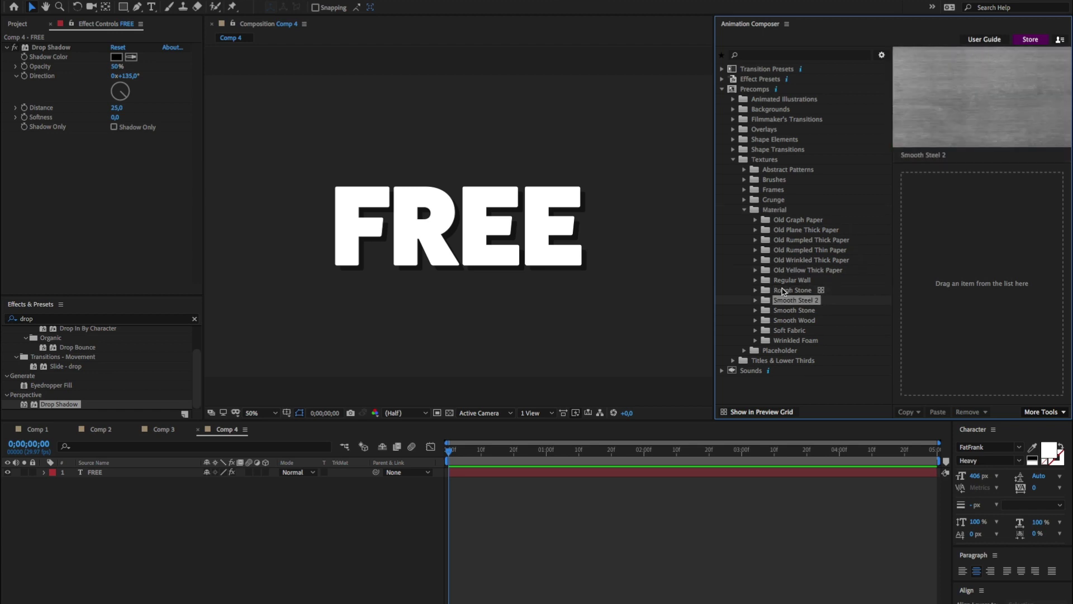
key("Down")
key("Down")
key("Down")
key("Down")
key("Down")
key("Up")
key("Up")
key("Up")
key("Up")
key("Up")
key("Up")
key("Up")
key("Up")
key("Down")
key("Down")
key("Down")
key("Down")
key("Down")
key("Down")
key("Up")
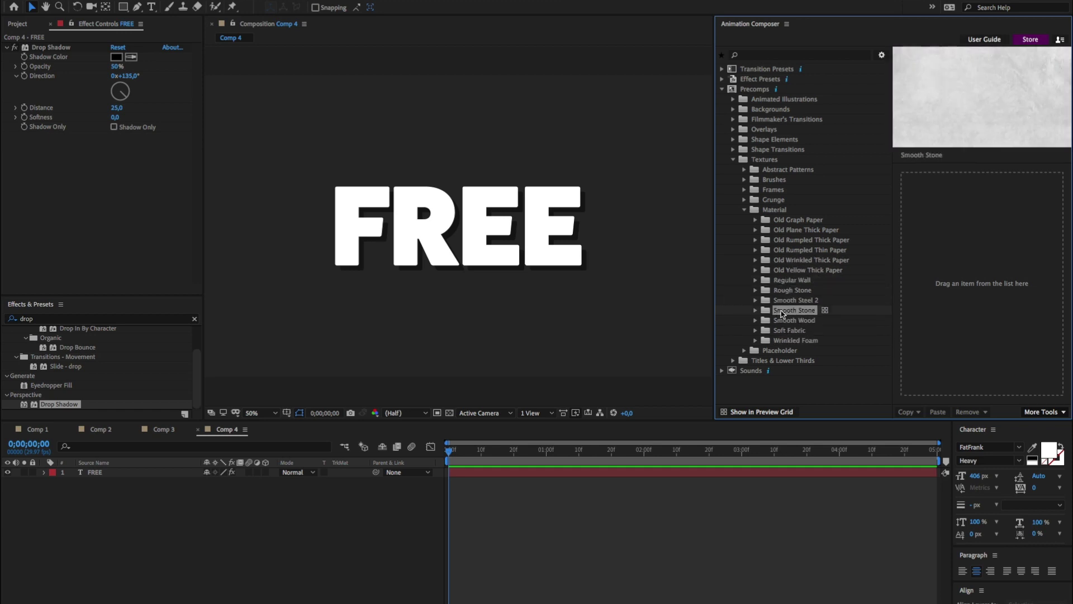
Step: Add the Static Stone 1 texture from the static Smooth Stone set as the background of Comp 4
double_click(791, 311)
double_click(792, 329)
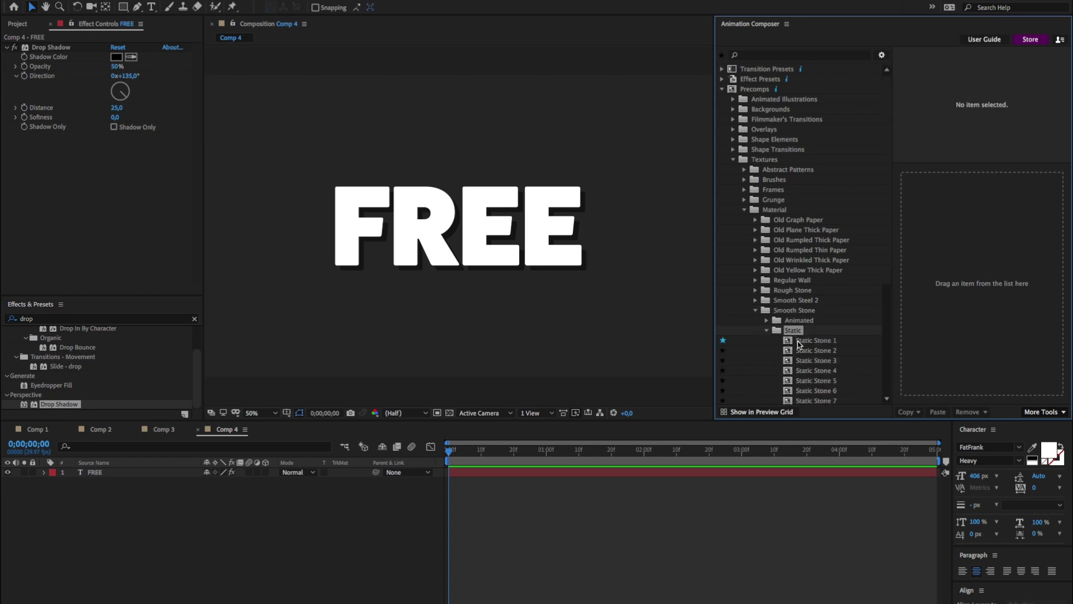
left_click(802, 350)
left_click(800, 342)
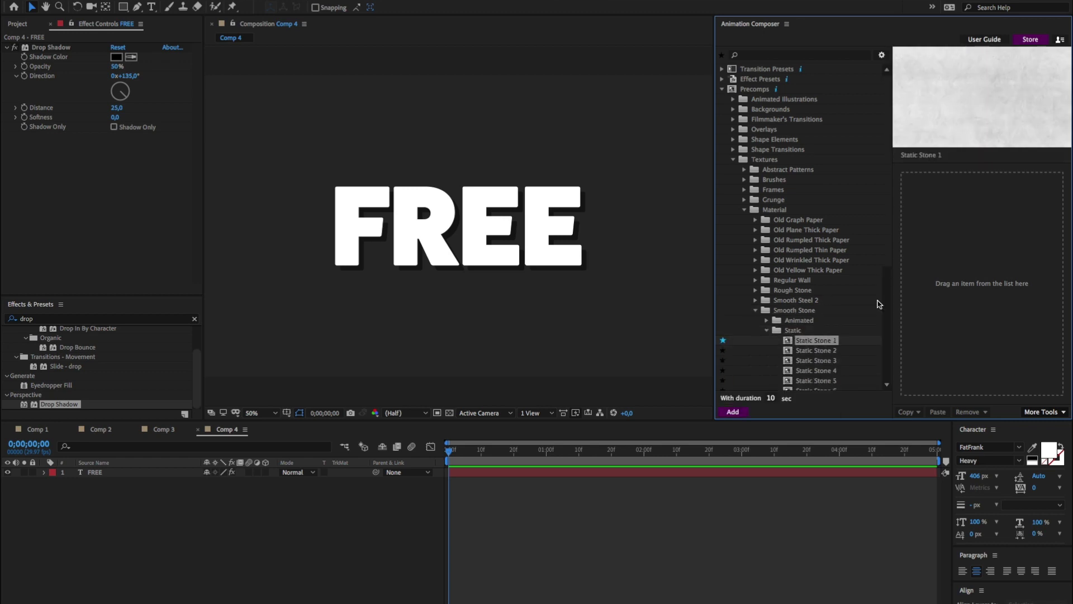
left_click(35, 429)
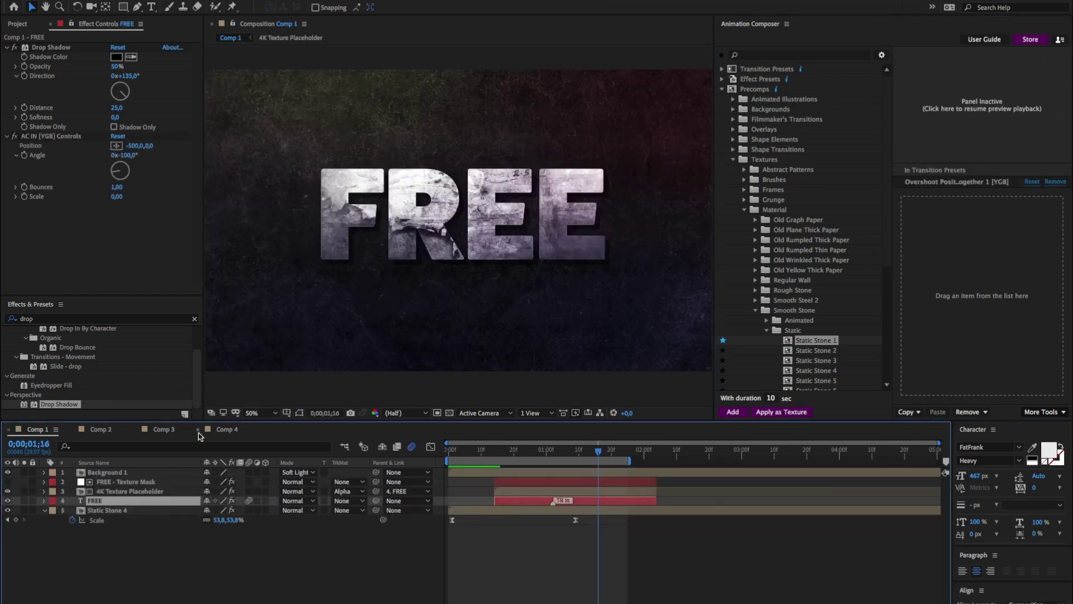
left_click(226, 430)
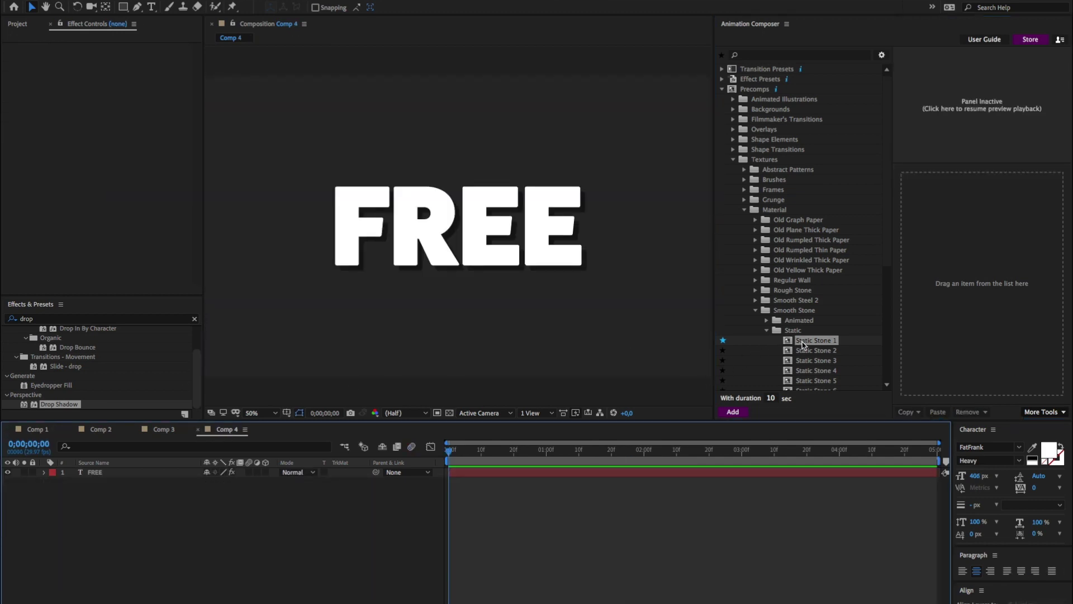
left_click(732, 412)
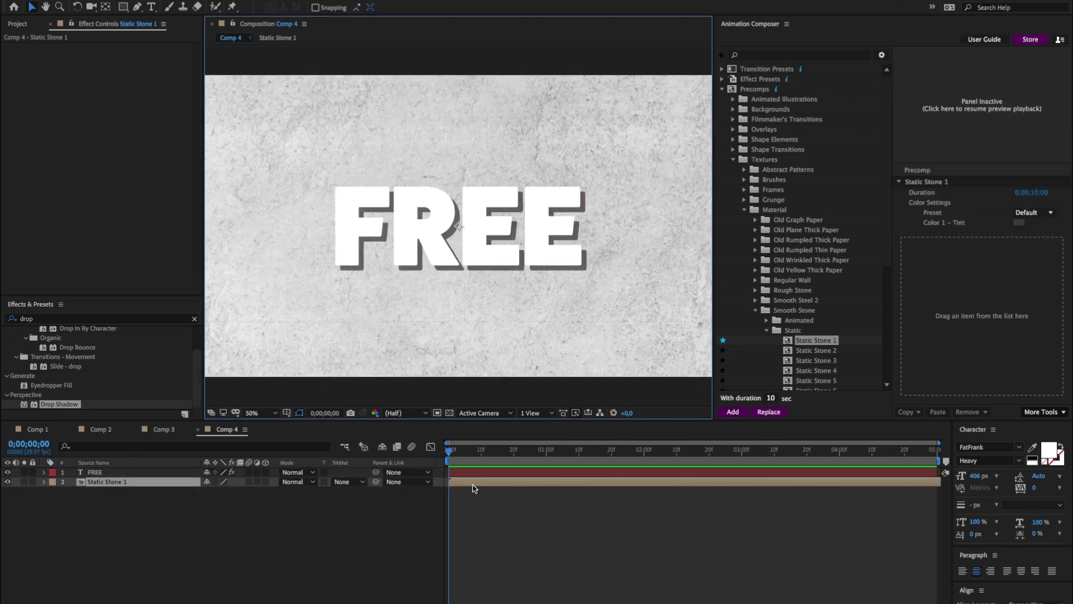
Step: Apply the Invert effect to the Static Stone 1 layer
double_click(75, 320)
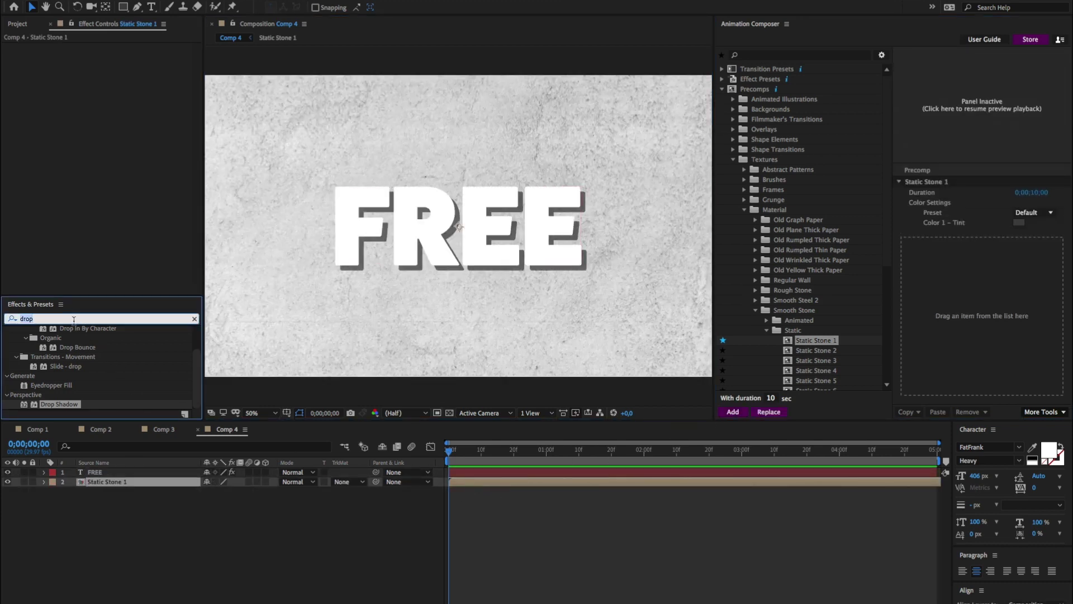
type("inver")
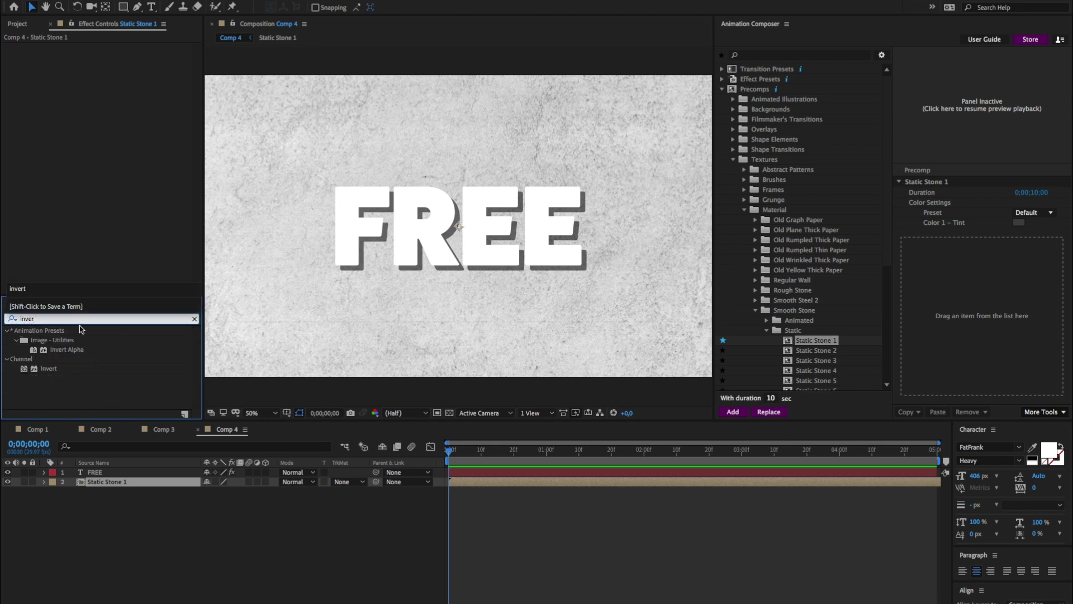
left_click_drag(55, 368, 76, 168)
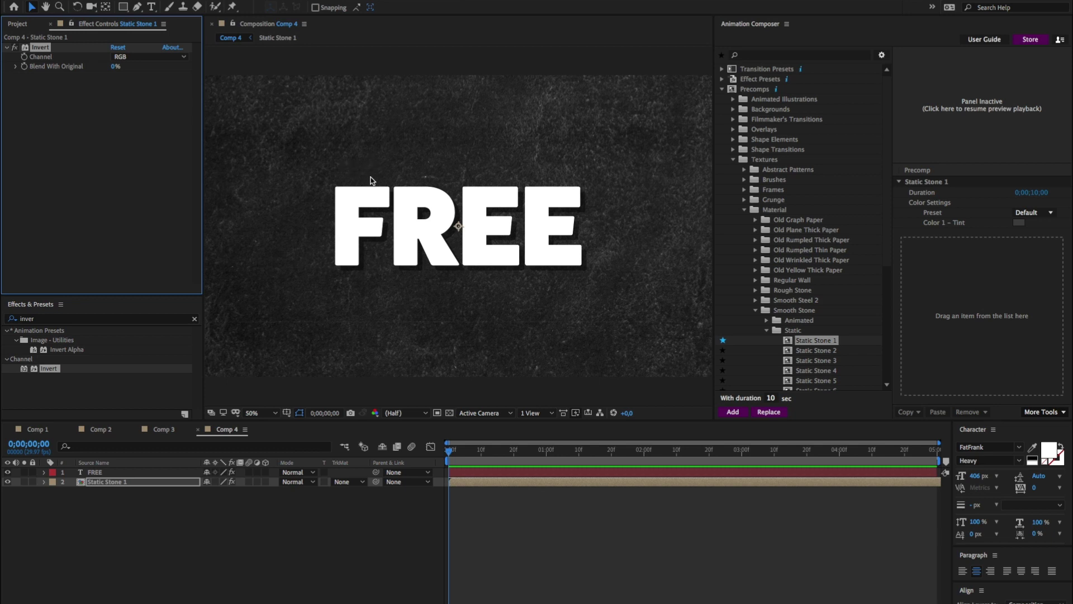
Step: Scale the Static Stone 1 layer down so it extends only slightly beyond the composition frame
key("comma")
key("comma")
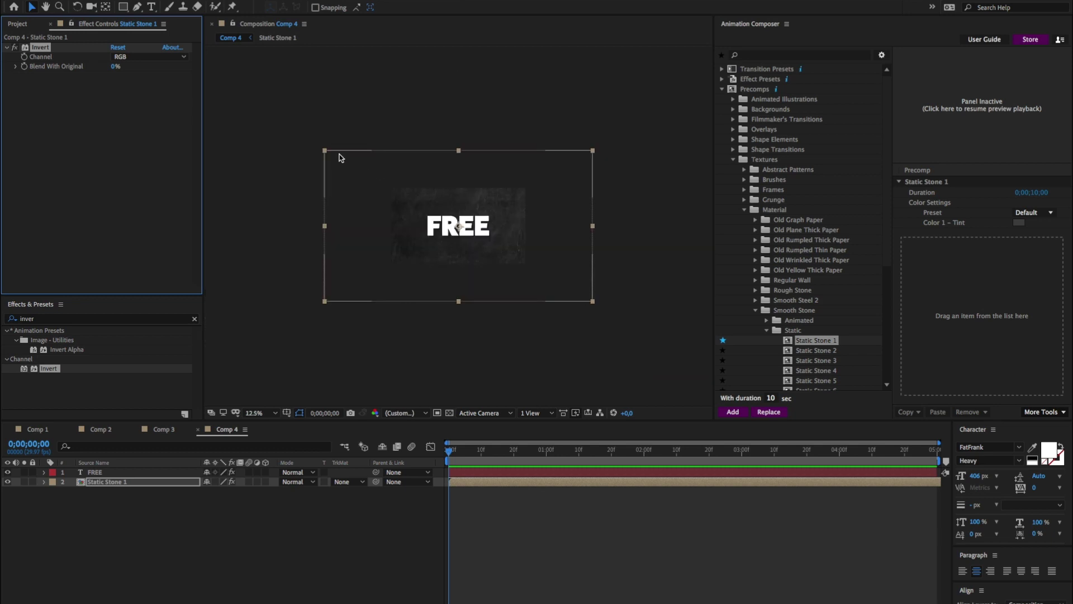
left_click_drag(324, 151, 355, 177)
key("period")
key("period")
key("space")
key("v")
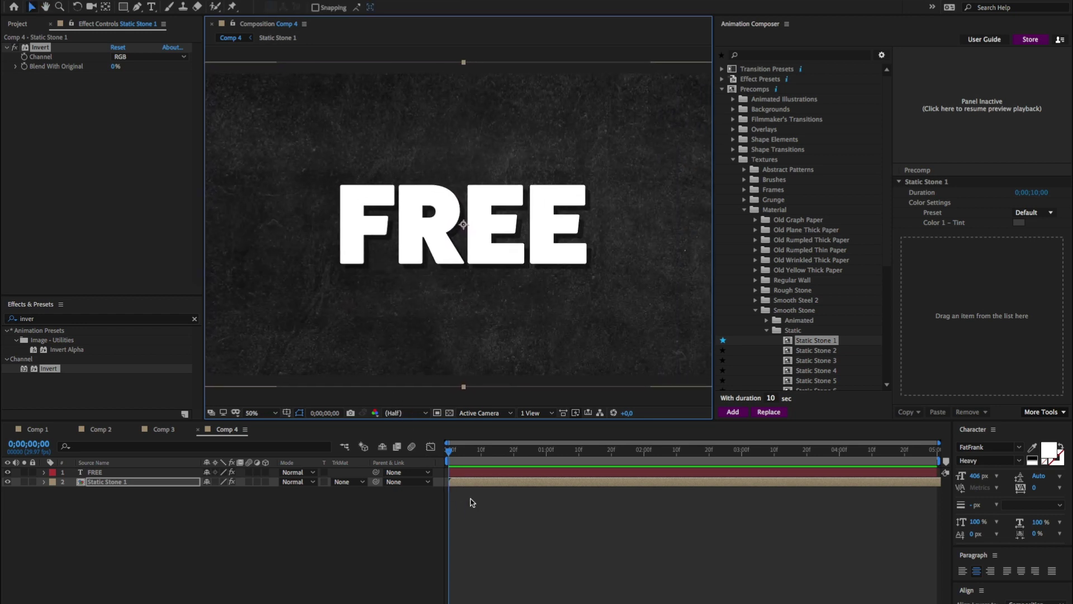
Step: Apply the 1080 Texture Placeholder precomp as a texture to the FREE text layer
left_click(471, 475)
left_click(470, 473)
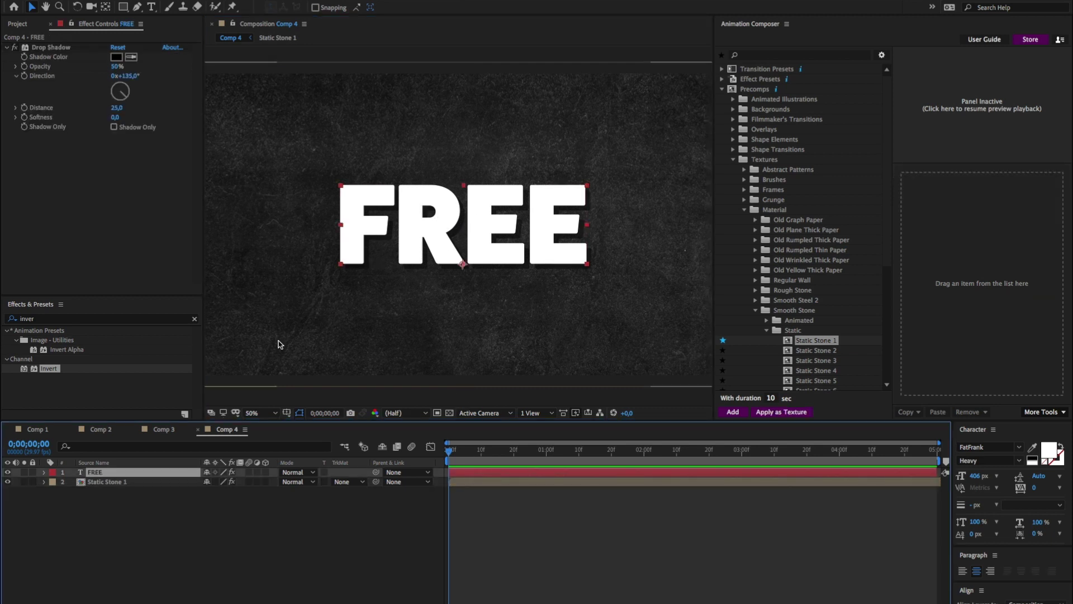
left_click(38, 428)
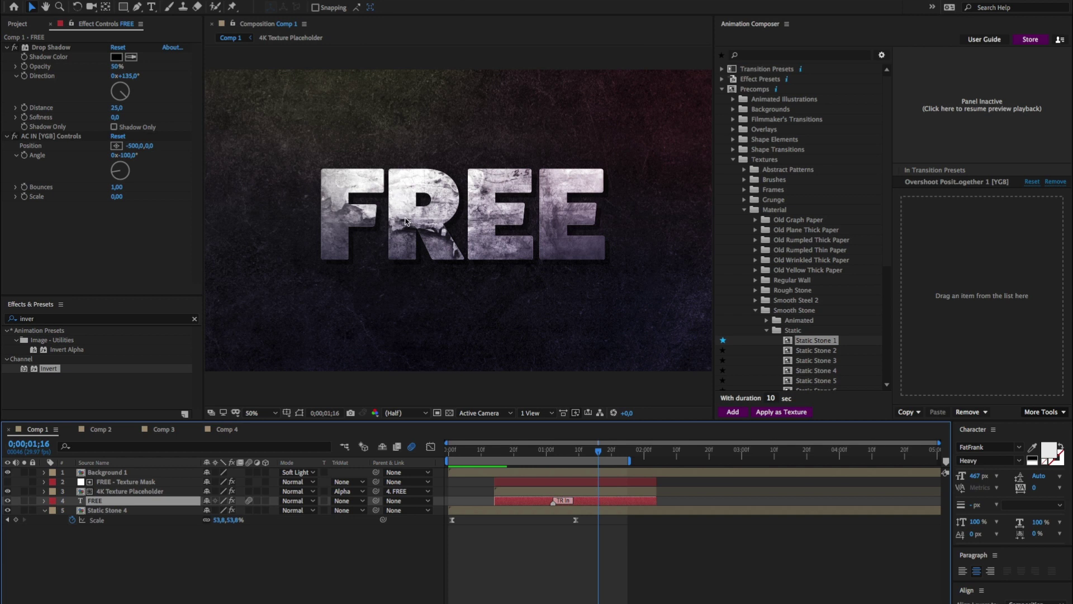
left_click(227, 428)
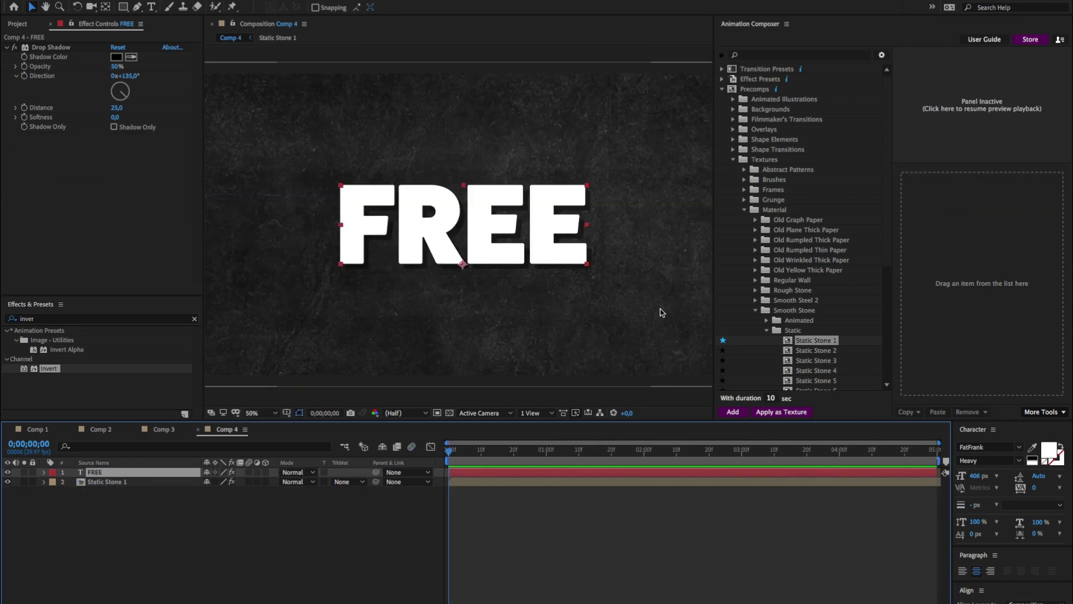
left_click(769, 211)
left_click(776, 220)
left_click(785, 239)
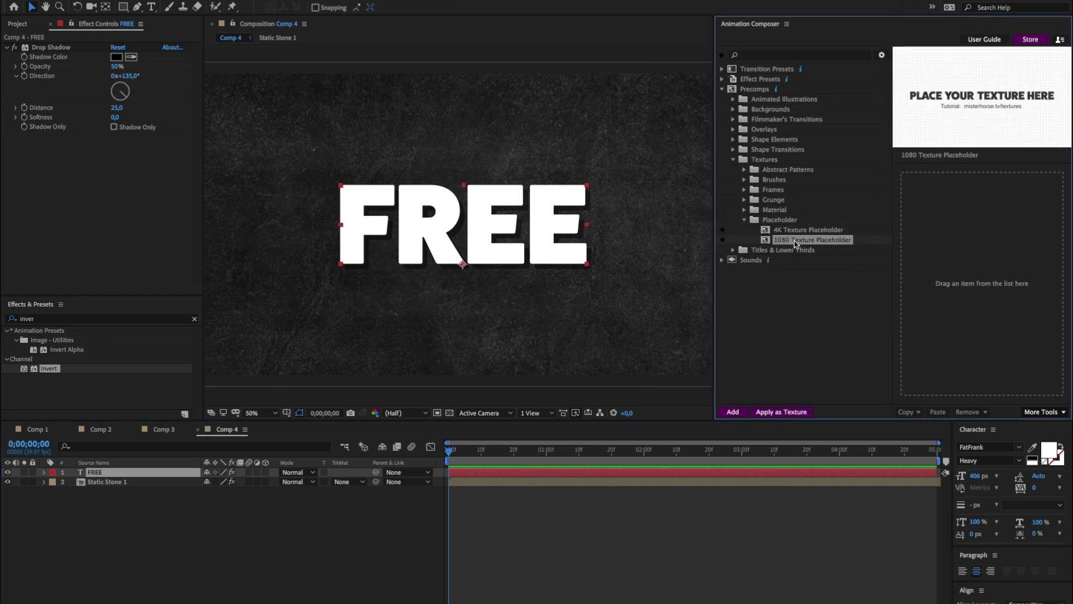
left_click(773, 412)
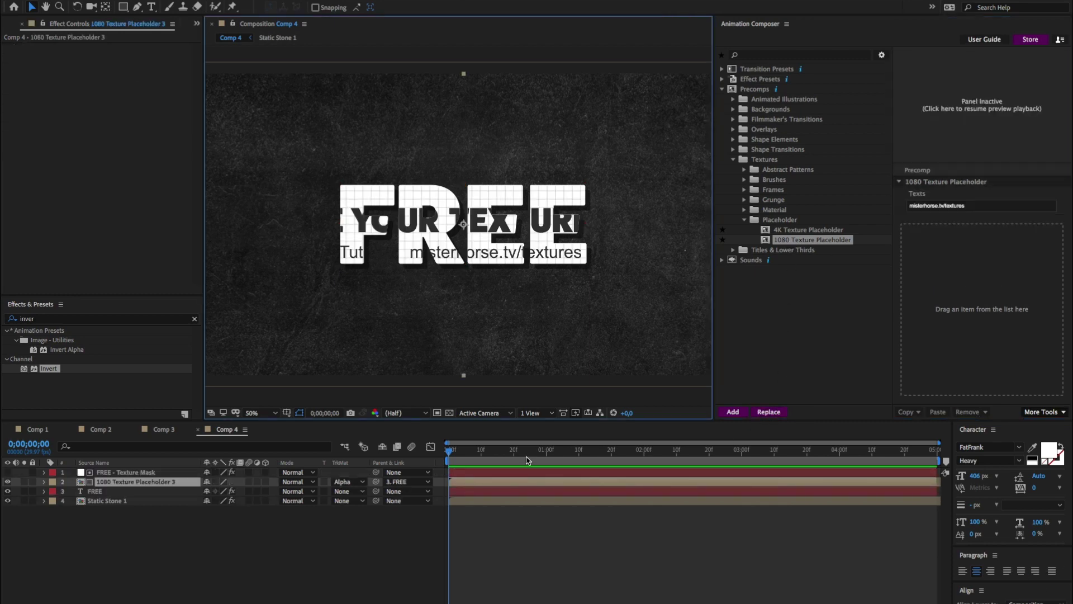
Step: Replace the default layers inside the 1080 Texture Placeholder 3 precomp with the Texture 1 image
double_click(468, 484)
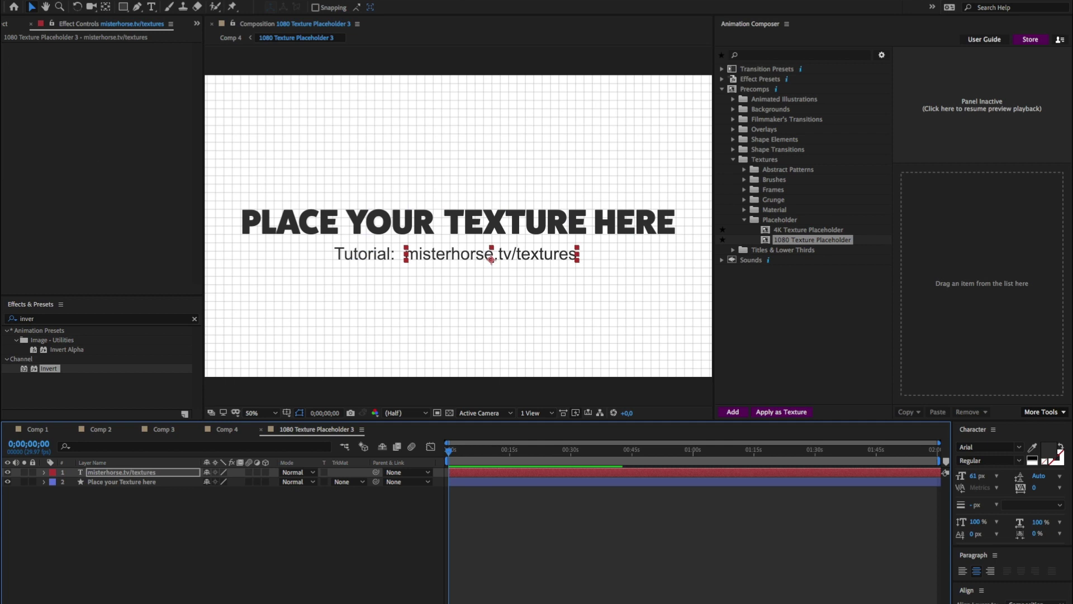
left_click(13, 24)
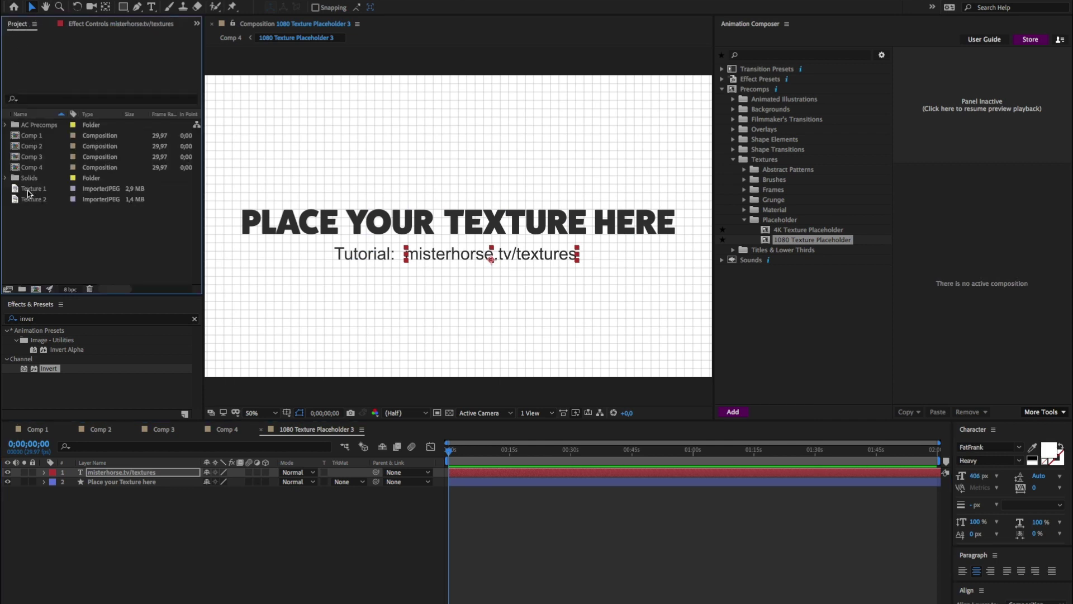
left_click(30, 190)
left_click_drag(33, 191, 136, 485)
left_click(127, 483)
left_click(126, 491, "shift")
key("Delete")
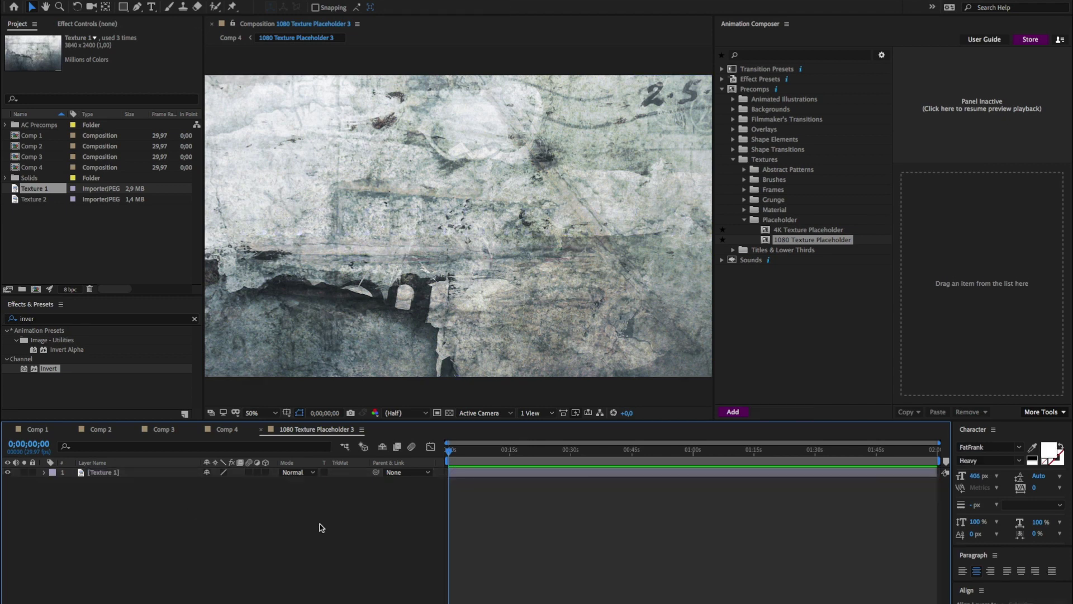
Step: Return to Comp 4 and scale the 1080 Texture Placeholder 3 layer down so it extends only slightly beyond the FREE text
left_click(263, 429)
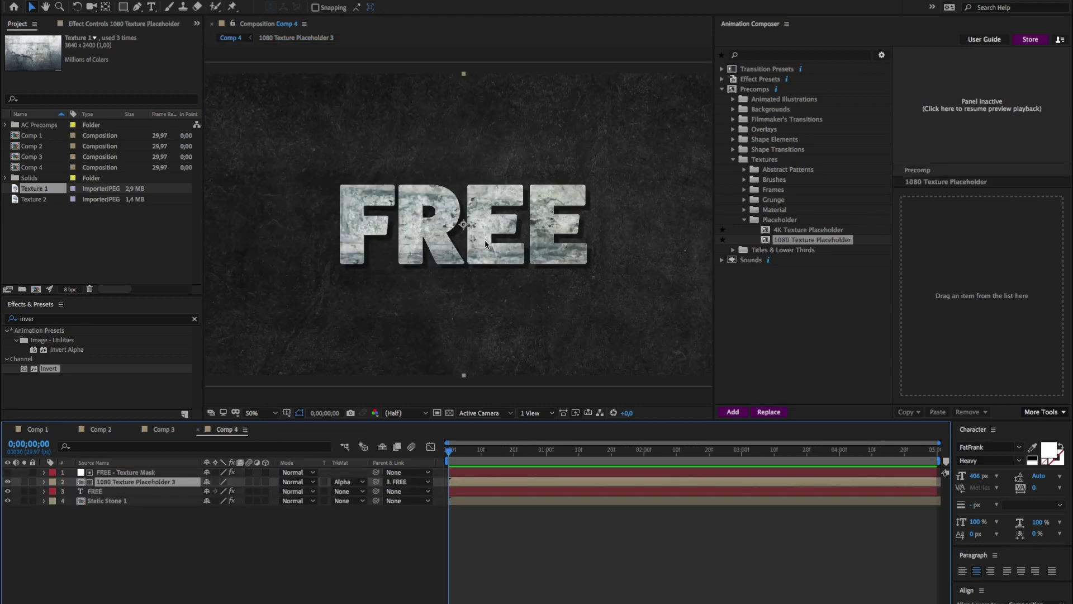
scroll(463, 238, "down", 1)
left_click_drag(327, 150, 388, 187)
key("period")
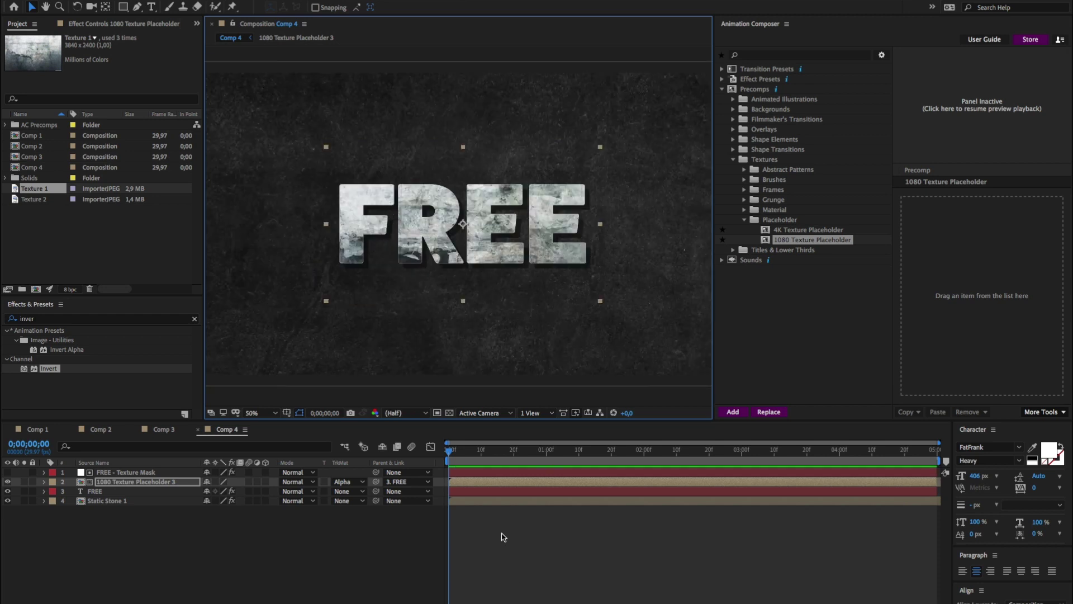
left_click(486, 521)
Step: Toggle the FREE layer's visibility to examine its drop shadow up close, and compare the title with Comp 1
left_click(476, 491)
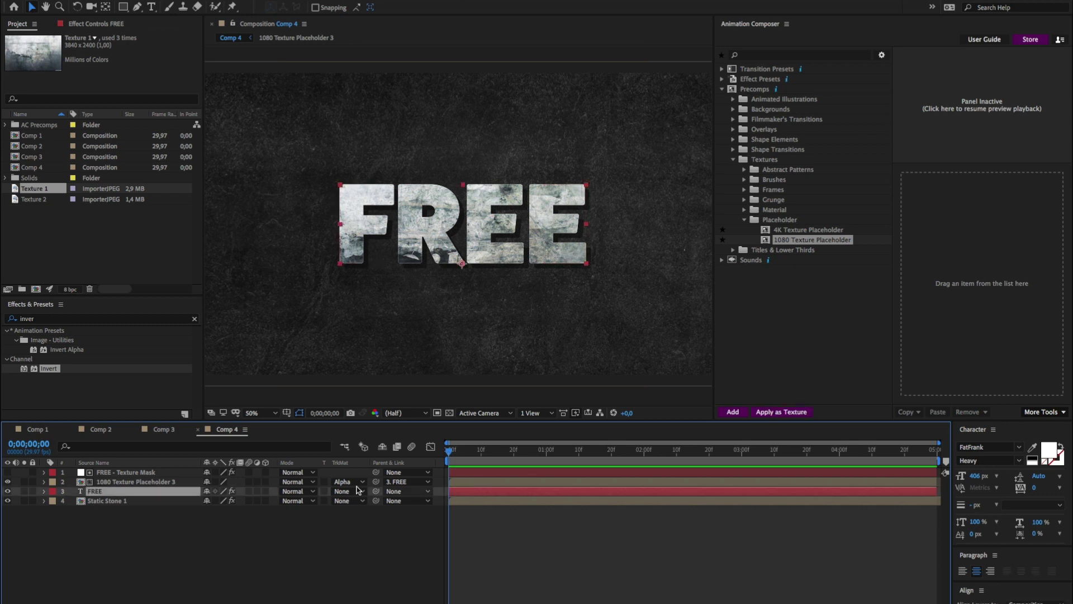
left_click(8, 491)
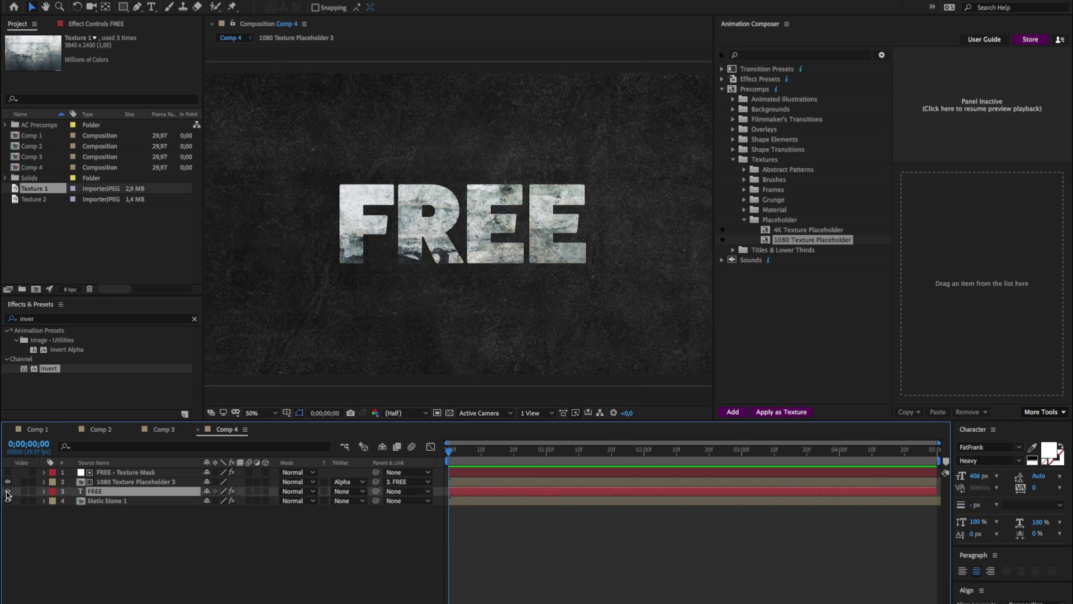
left_click(7, 492)
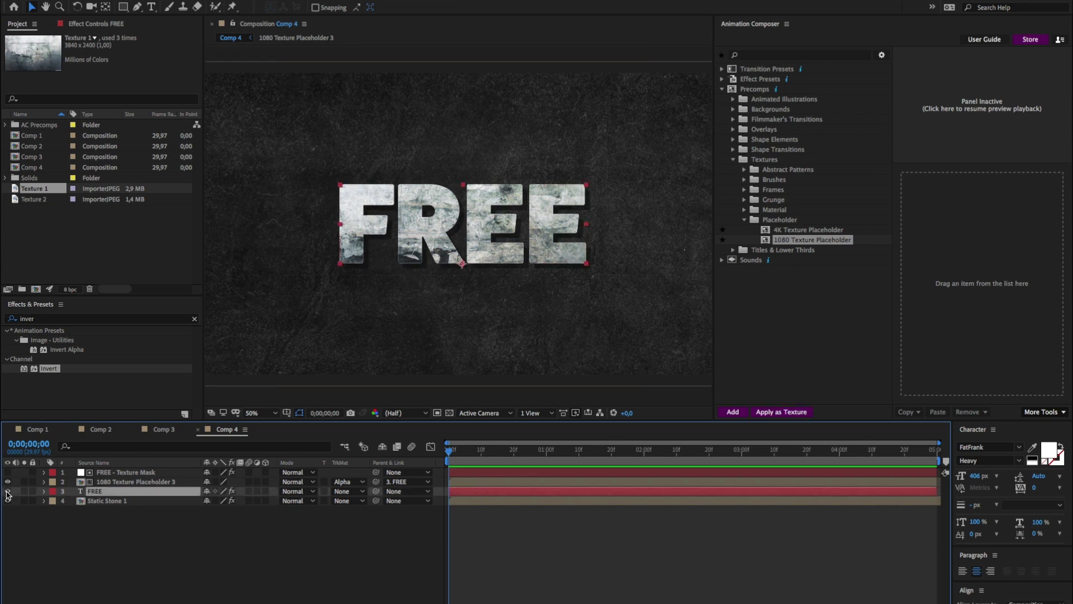
scroll(380, 293, "up", 2)
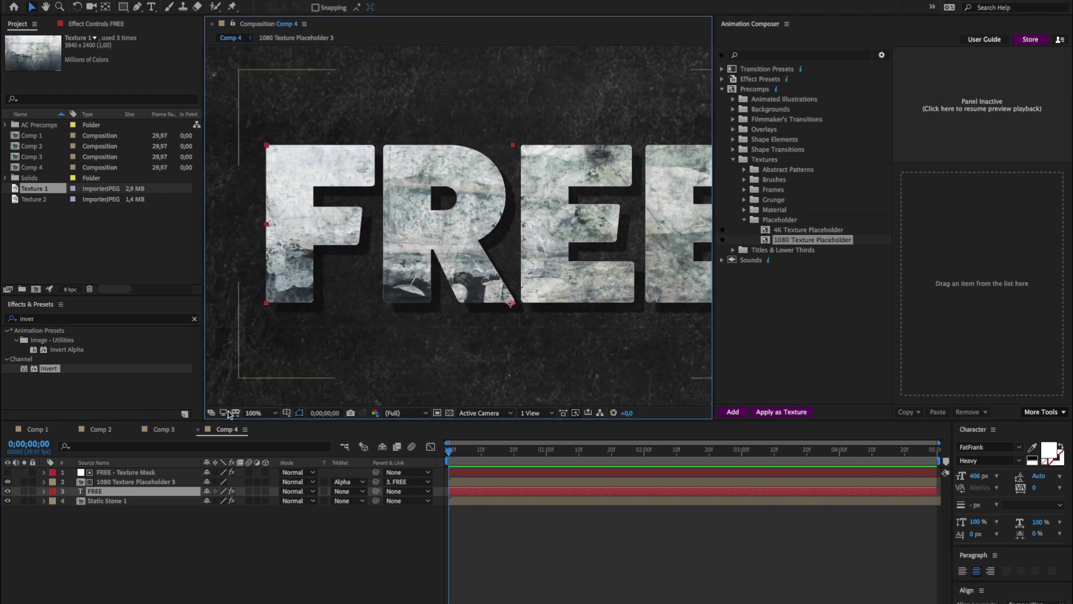
left_click(7, 490)
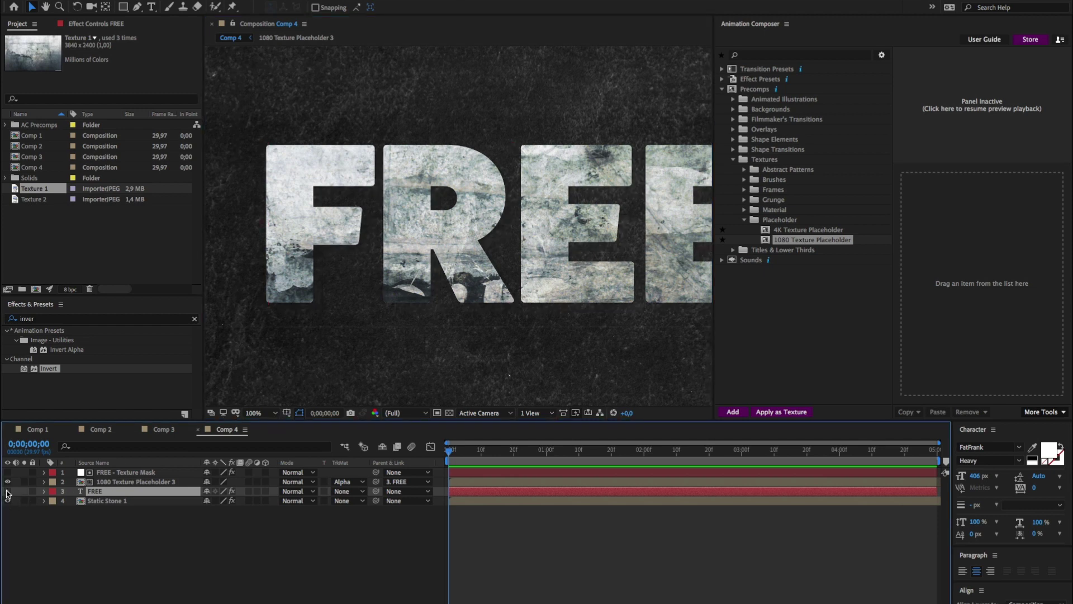
left_click(7, 490)
left_click(8, 491)
left_click(7, 491)
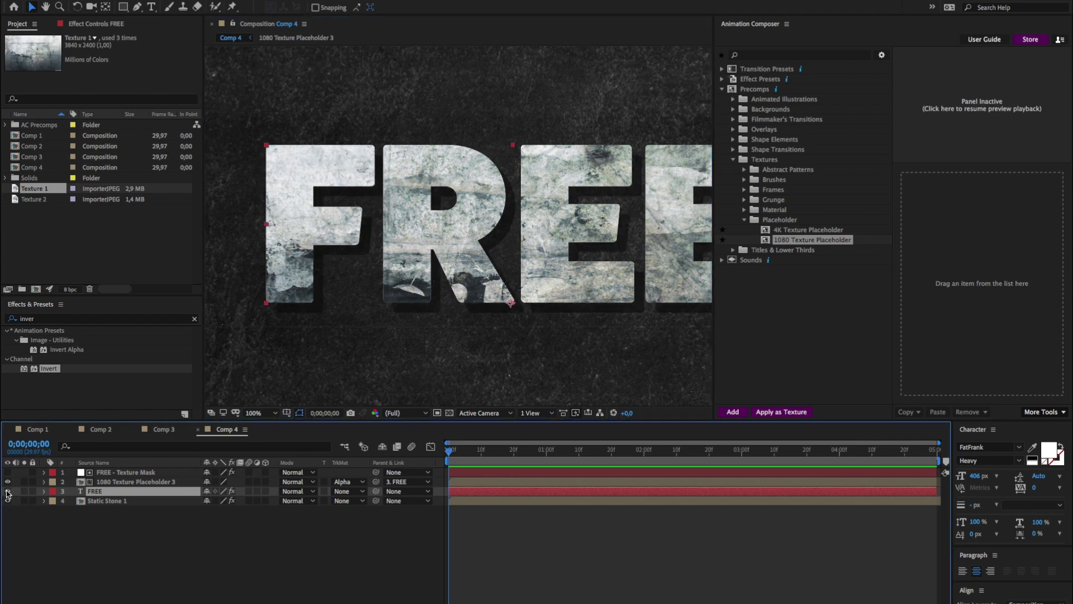
scroll(416, 226, "down", 2)
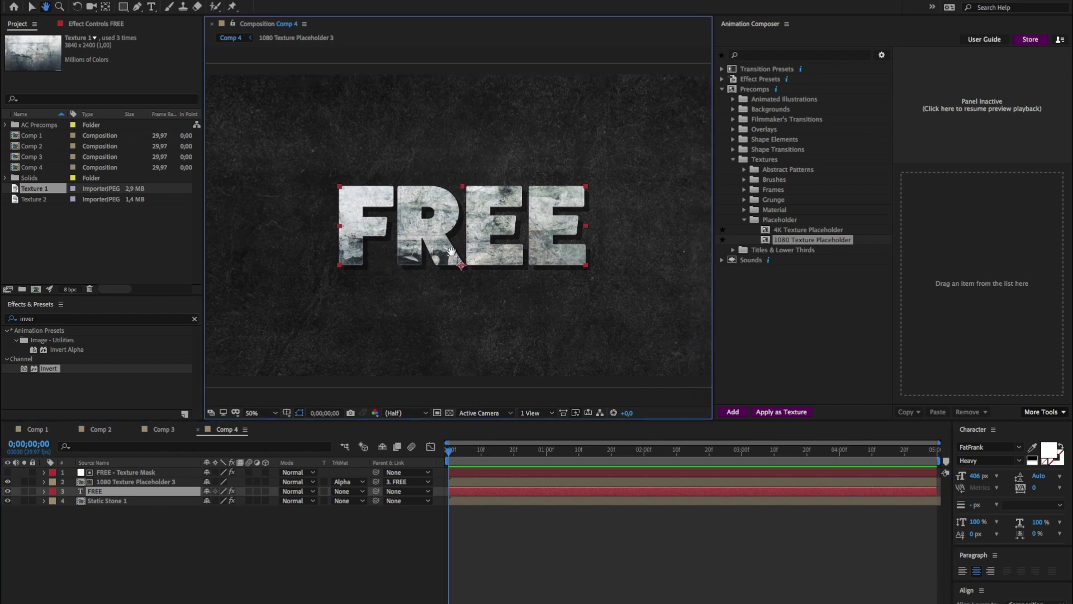
mouse_move(453, 253)
left_mouse_down()
mouse_move(468, 254)
mouse_move(444, 235)
mouse_move(447, 246)
left_mouse_up()
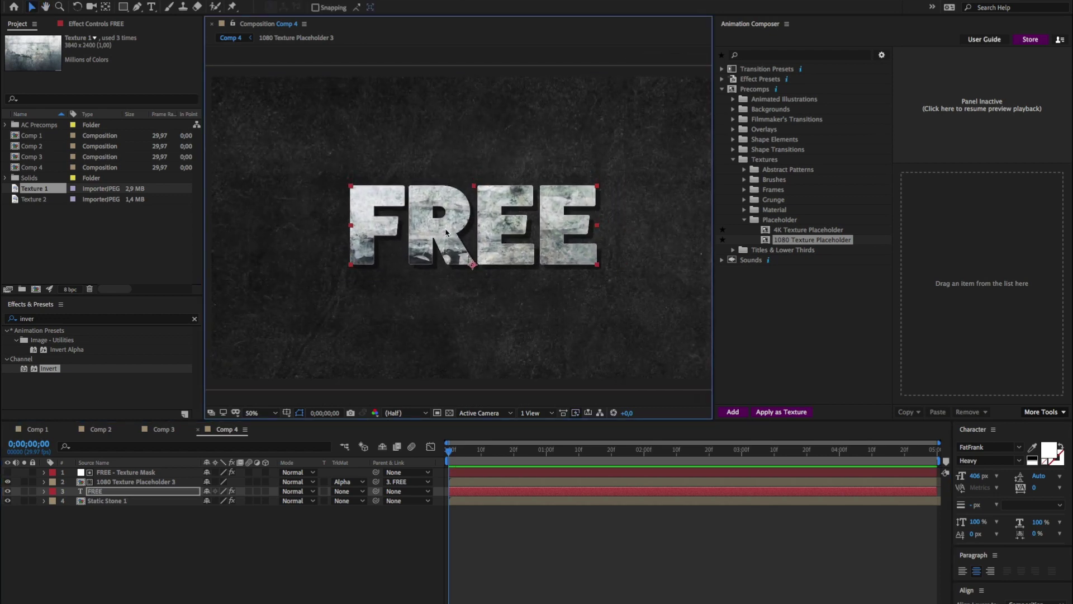
left_click(35, 428)
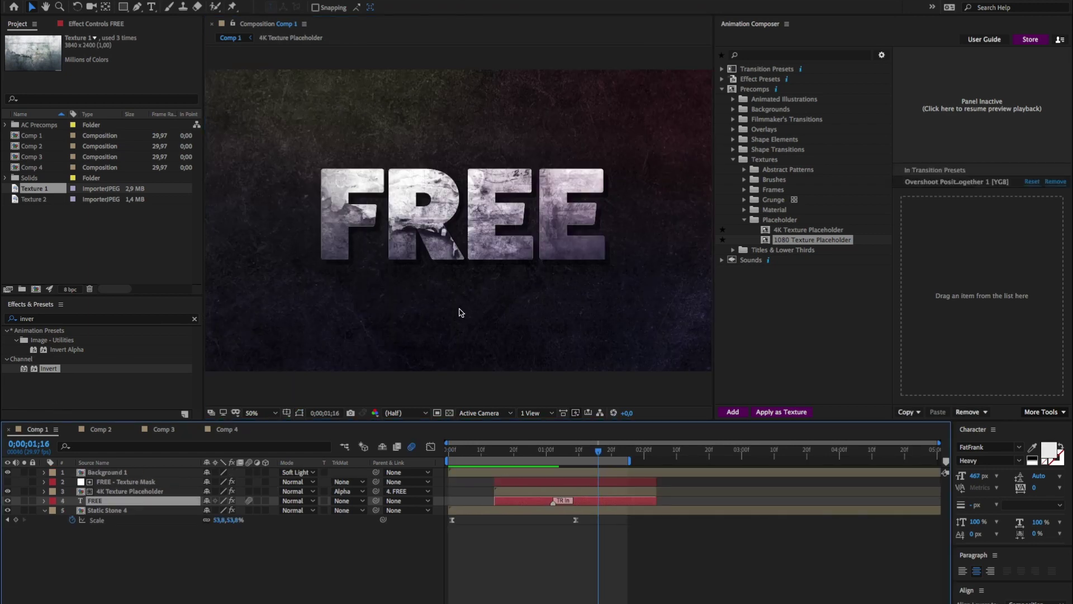
left_click(229, 429)
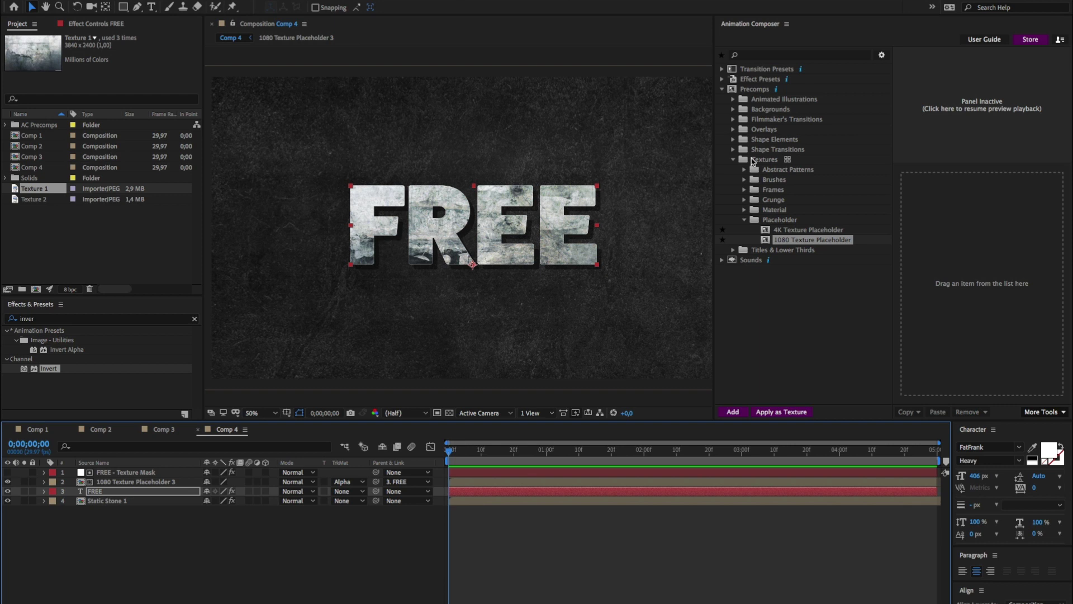
Step: Browse the static Multicolor Gradients backgrounds and add the Background 1 precomp to Comp 4
left_click(761, 110)
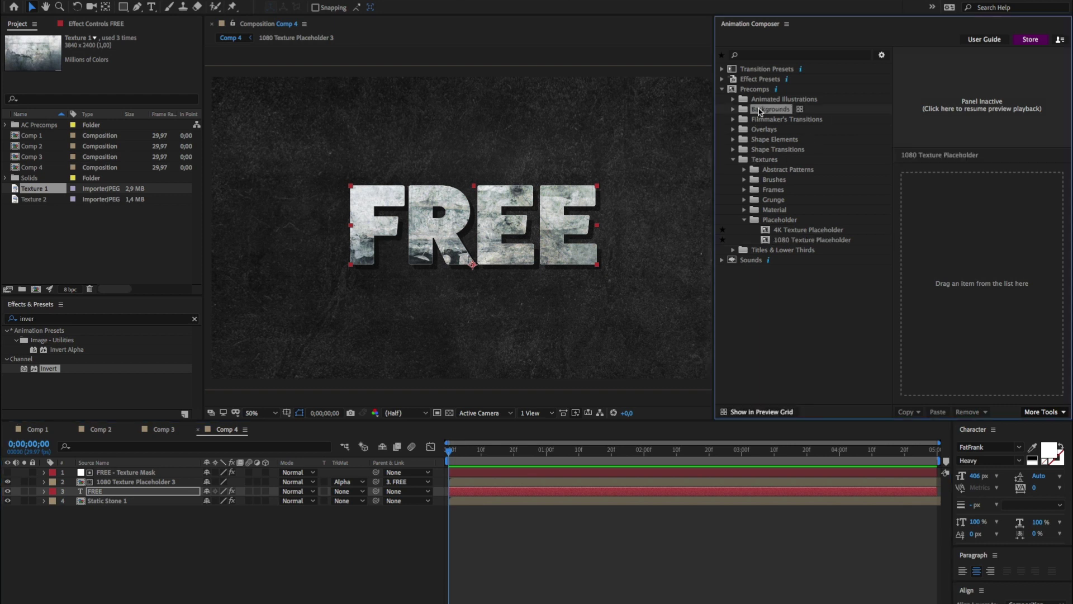
left_click(776, 180)
left_click(776, 191)
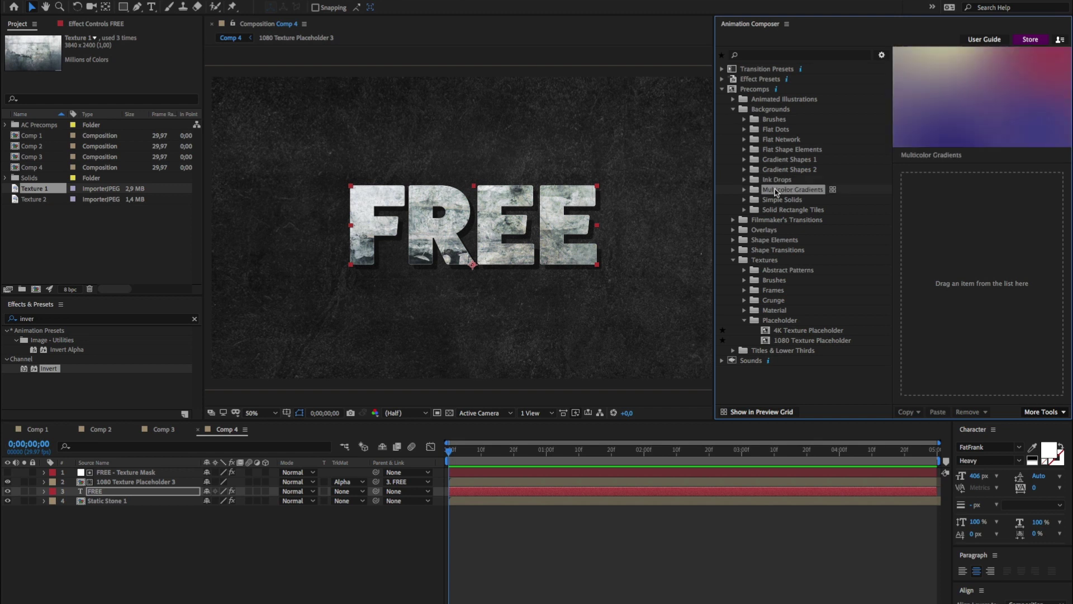
double_click(779, 190)
left_click(782, 210)
double_click(781, 211)
left_click(787, 222)
key("Down")
key("Down")
key("Down")
key("Up")
key("Up")
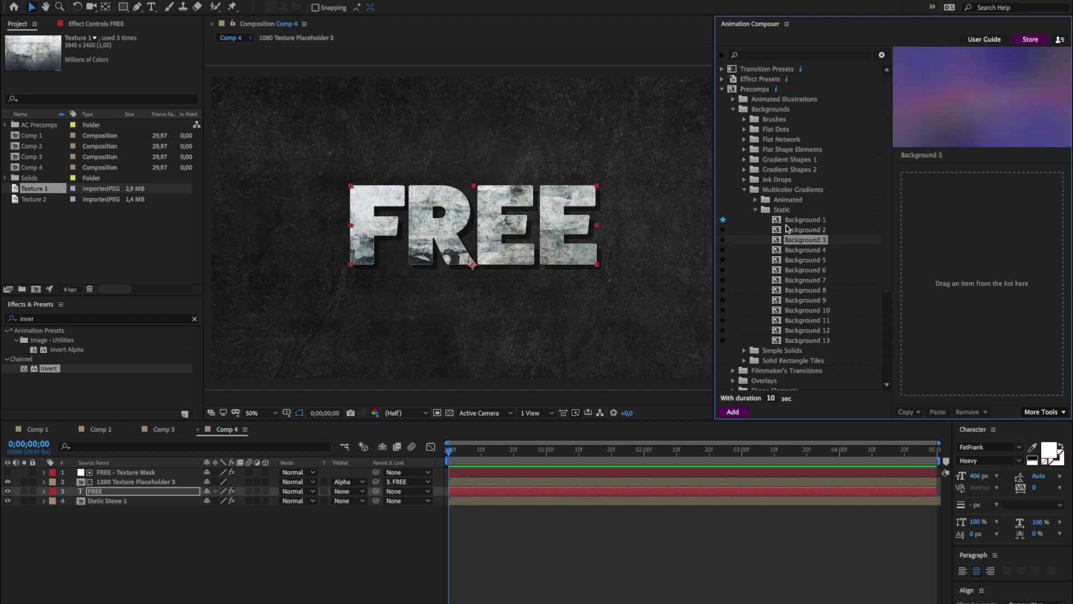
left_click(793, 222)
left_click(735, 413)
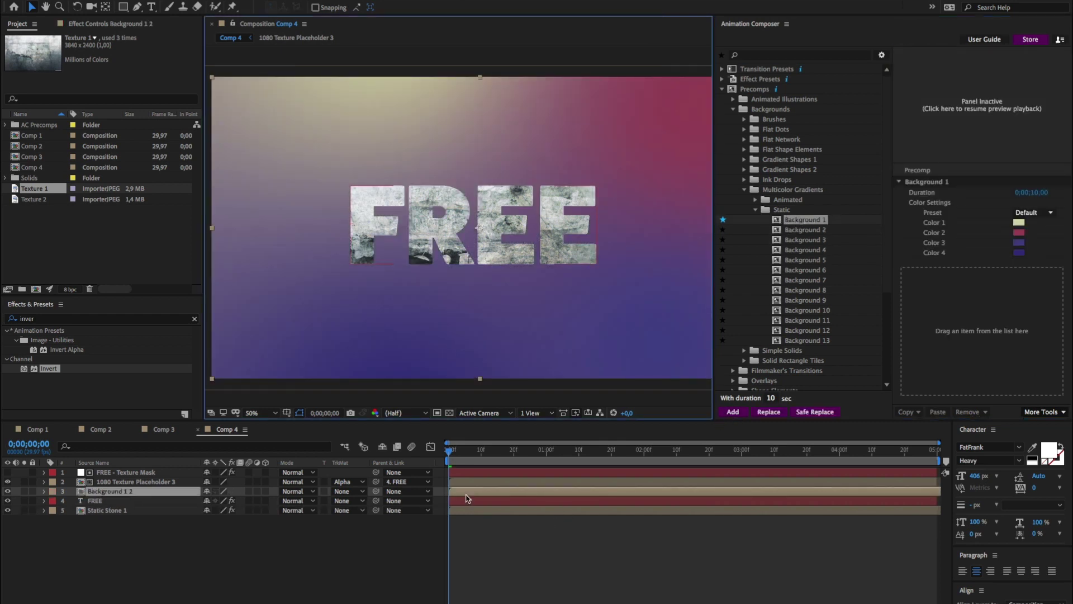
Step: Move the gradient background layer to the top of the layer stack, set its blending mode to Soft Light, and compare with Comp 1
key("ctrl+shift+bracketright")
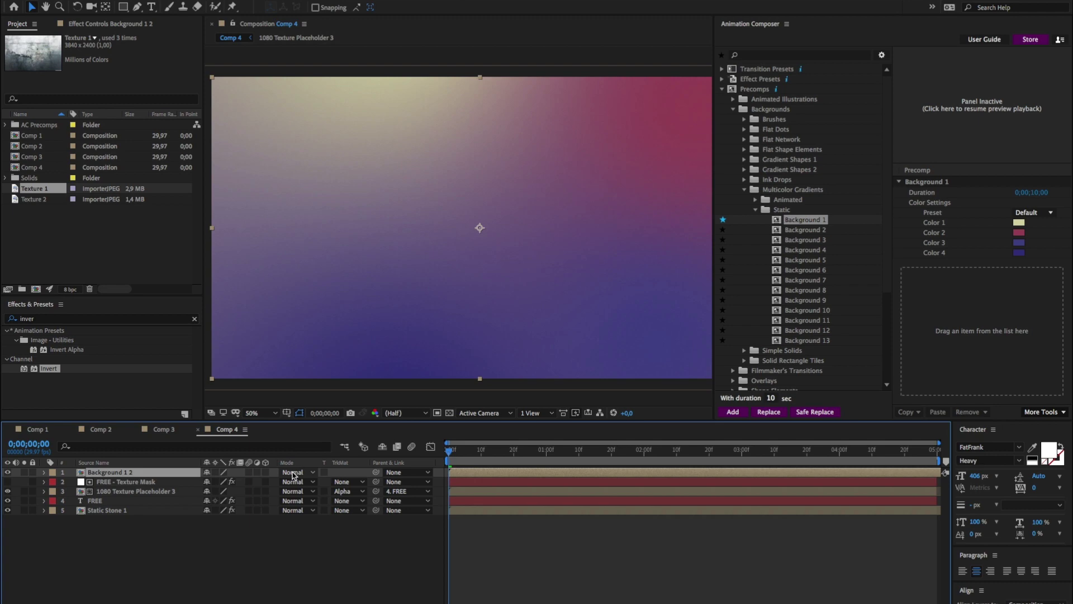
key("shift+equal")
key("shift+equal")
key("shift+equal")
key("shift+equal")
key("shift+equal")
key("shift+equal")
key("shift+equal")
key("shift+equal")
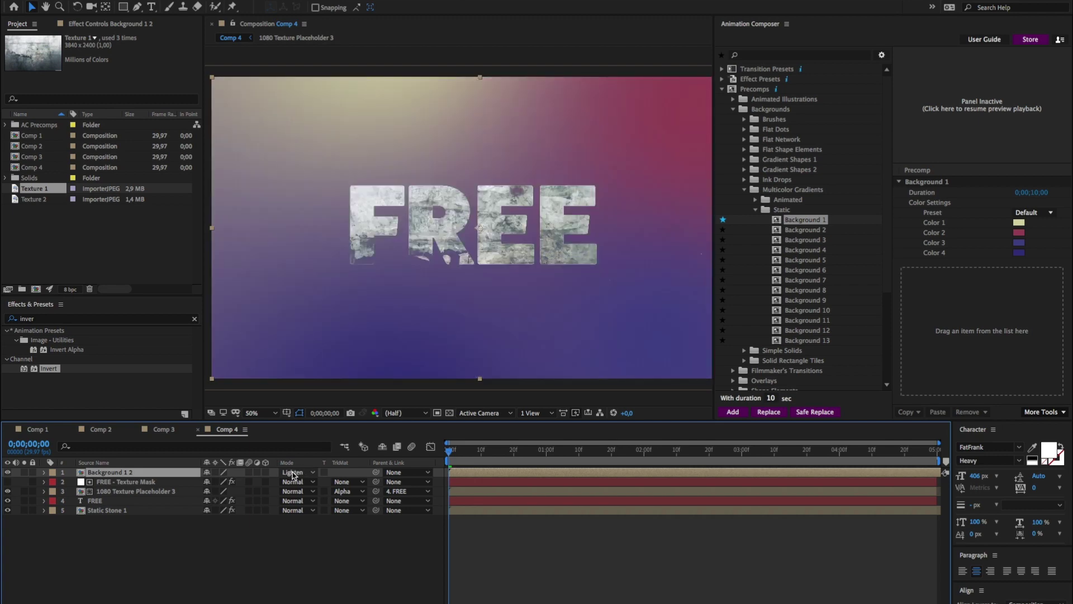
key("shift+equal")
key("shift+equal")
key("shift+equal")
key("shift+equal")
key("shift+equal")
key("shift+equal")
key("shift+equal")
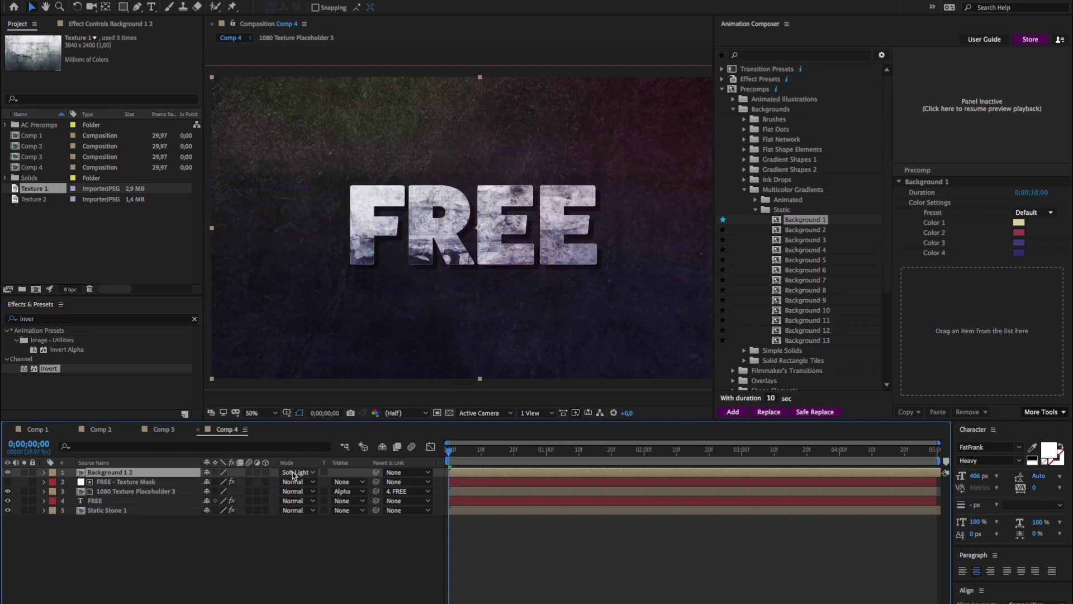
key("shift+equal")
key("shift+minus")
left_click(34, 429)
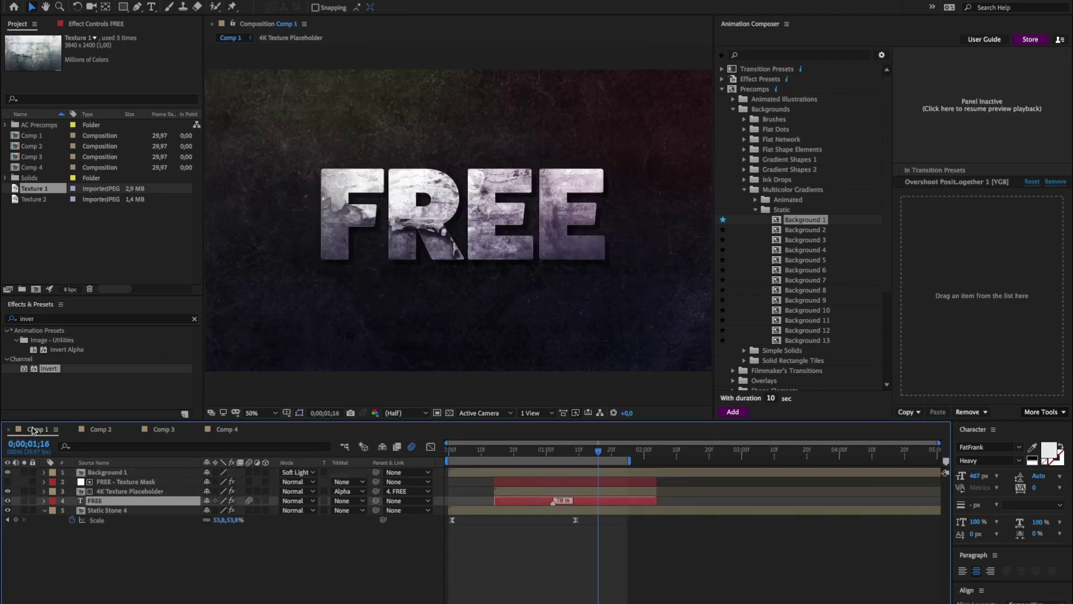
left_click(220, 432)
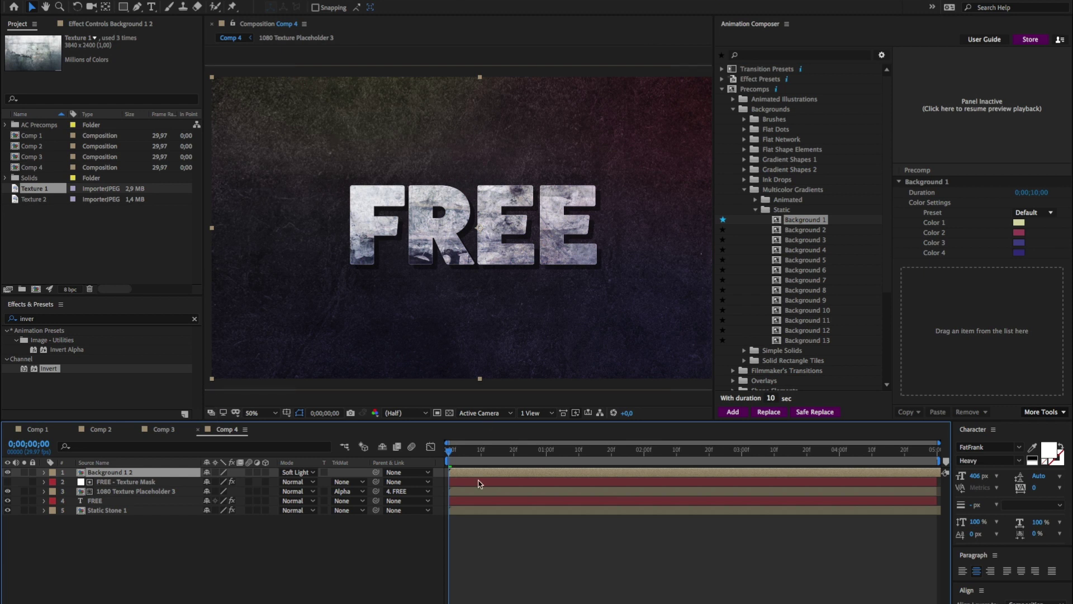
Step: Add Scale keyframes of 53.8% to the Static Stone 1 layer at the first frame and at about frame 26
left_click(476, 510)
key("comma")
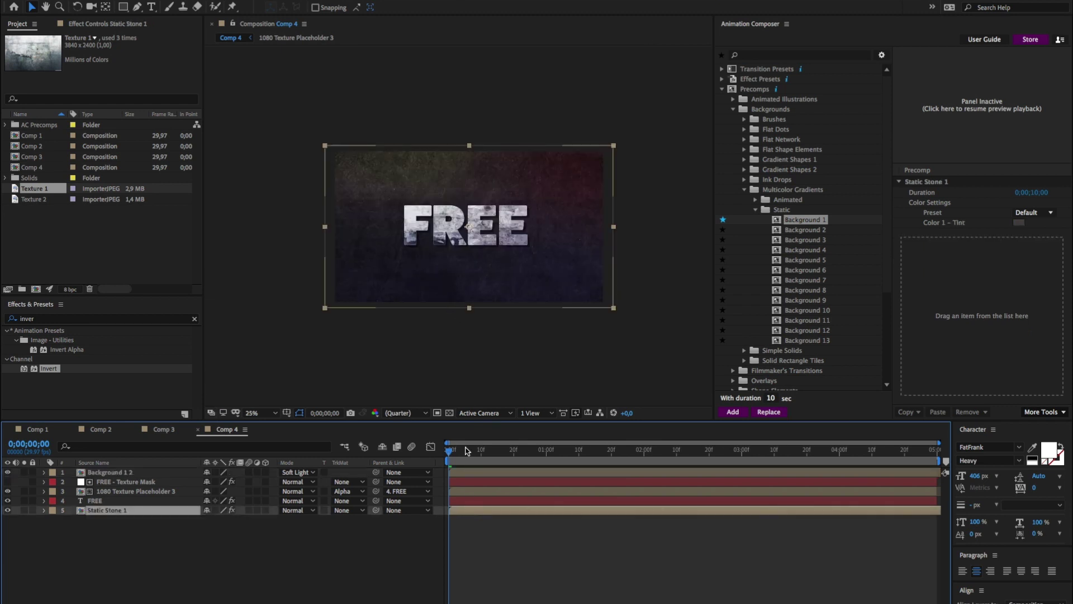
key("s")
left_click(72, 519)
left_click_drag(450, 451, 505, 456)
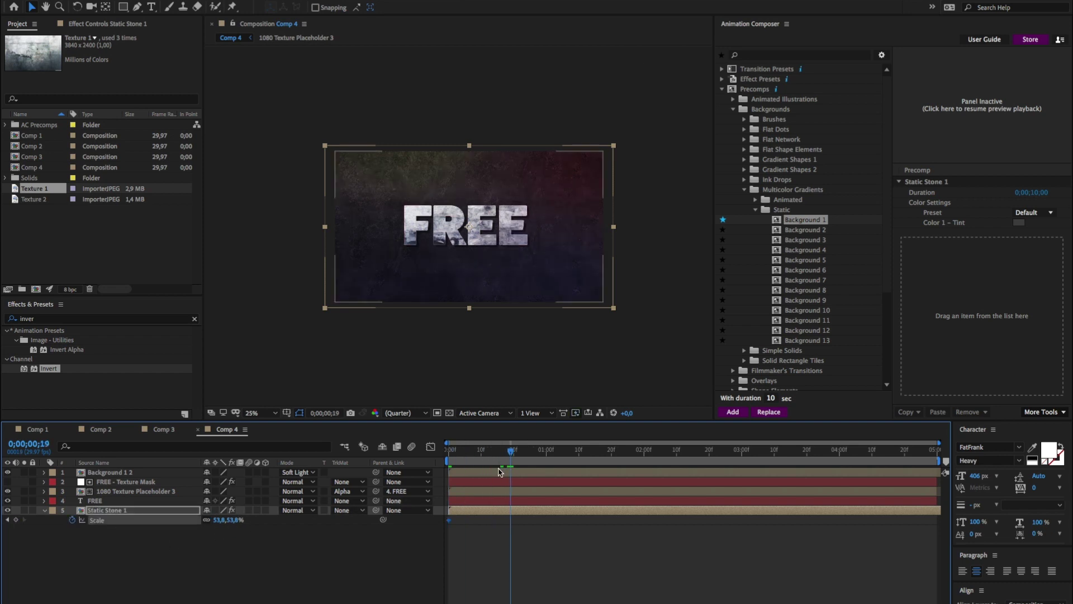
key("space")
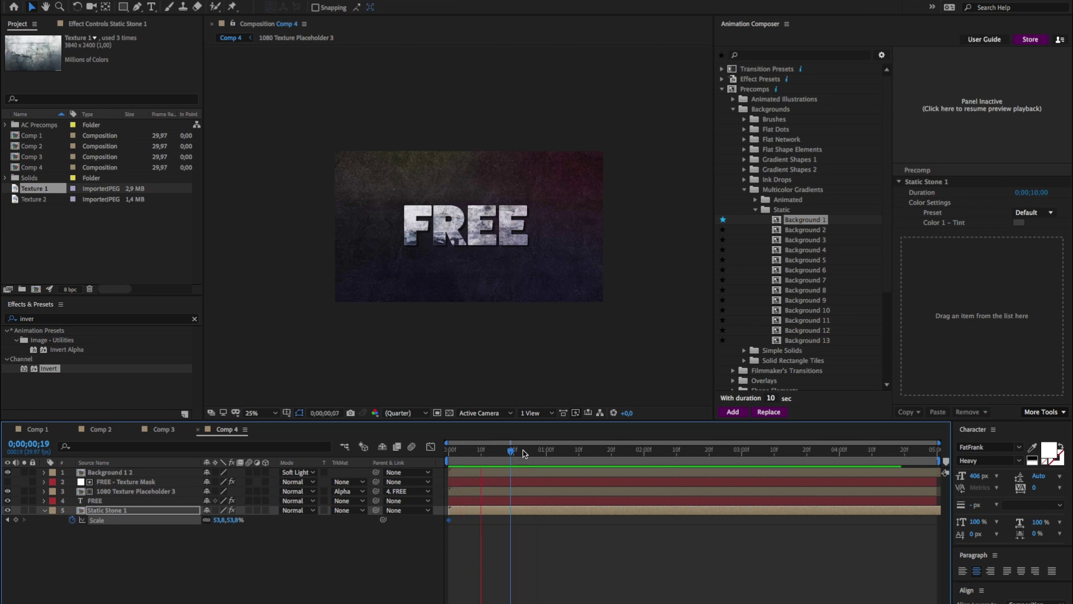
key("space")
left_click(16, 520)
left_click_drag(534, 444, 449, 452)
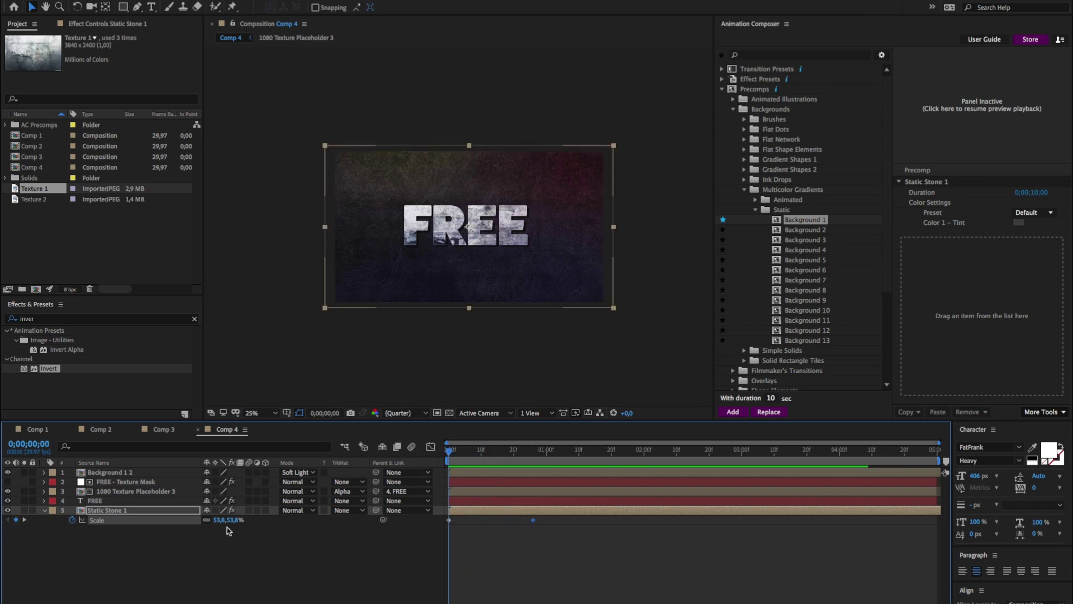
Step: Enlarge Static Stone 1 at the first frame and shorten the work area to end around 0;00;01;06
left_click_drag(325, 310, 302, 356)
left_click_drag(531, 456, 567, 457)
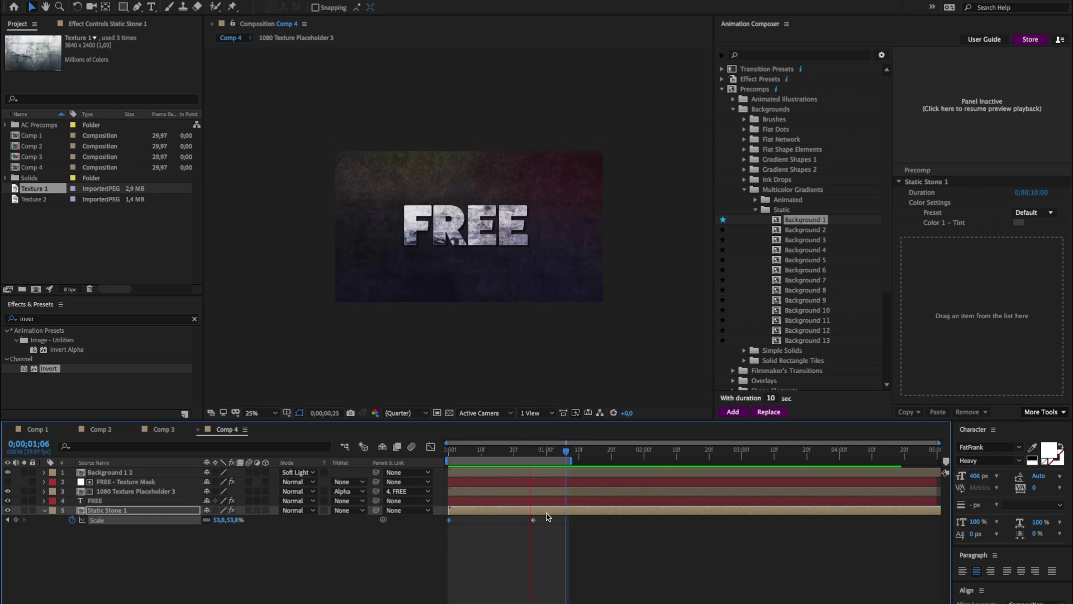
left_click(541, 539)
Step: Ease both Scale keyframes of Static Stone 1 to about 76 with Keyframe Wingman and preview the animation
left_click_drag(550, 550, 433, 509)
left_click(1042, 412)
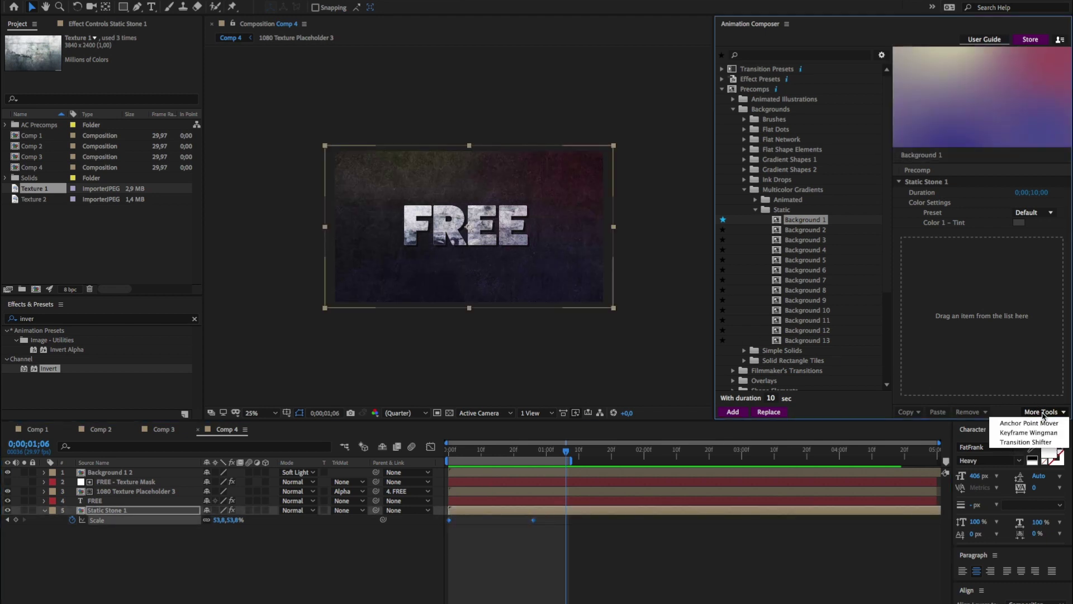
left_click(1016, 433)
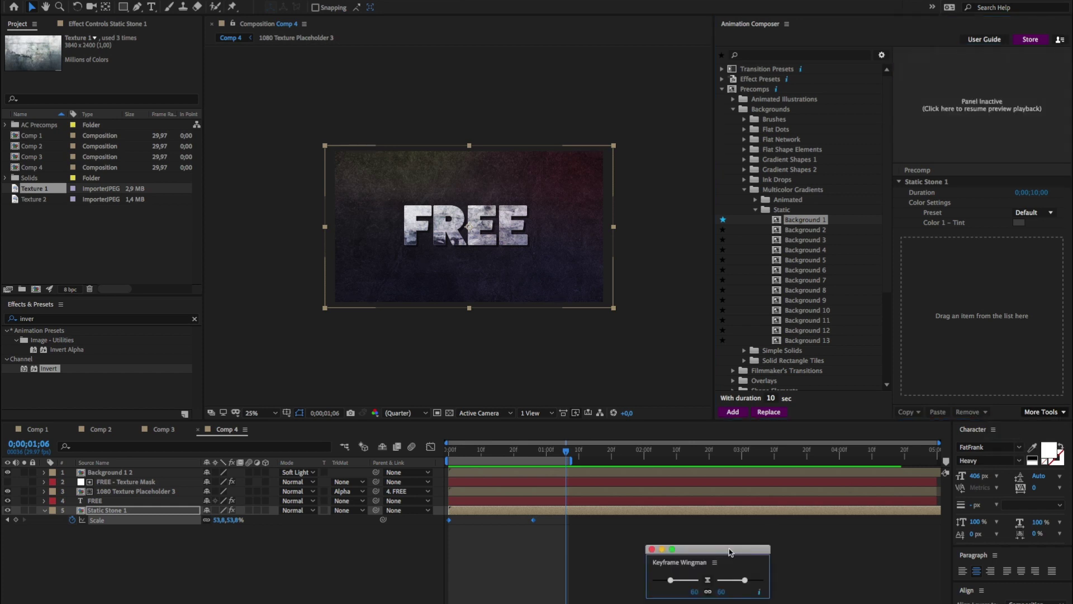
left_click_drag(729, 551, 715, 540)
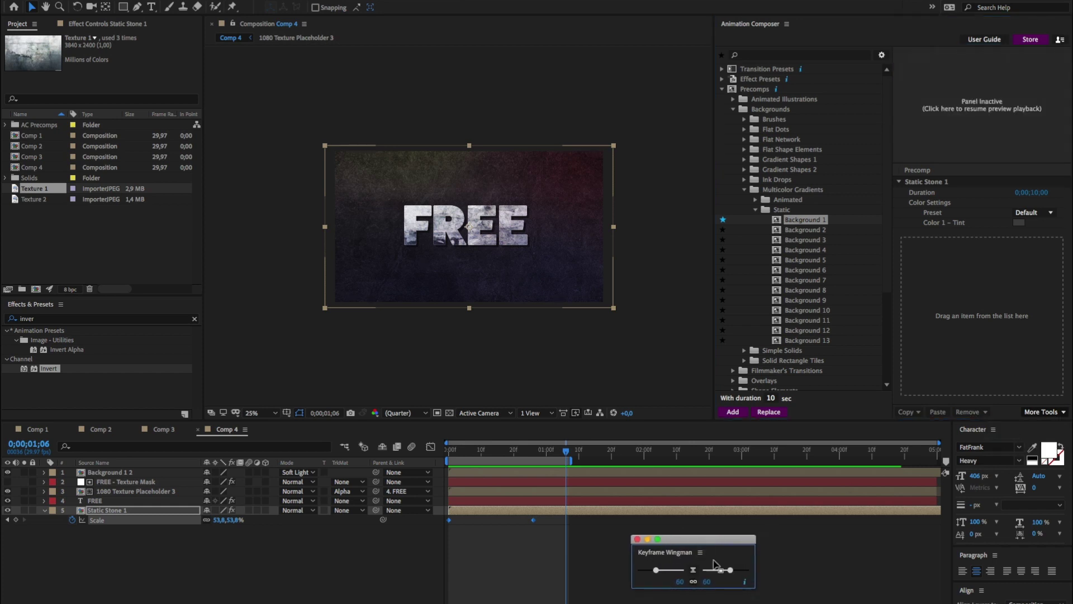
left_click_drag(729, 568, 737, 573)
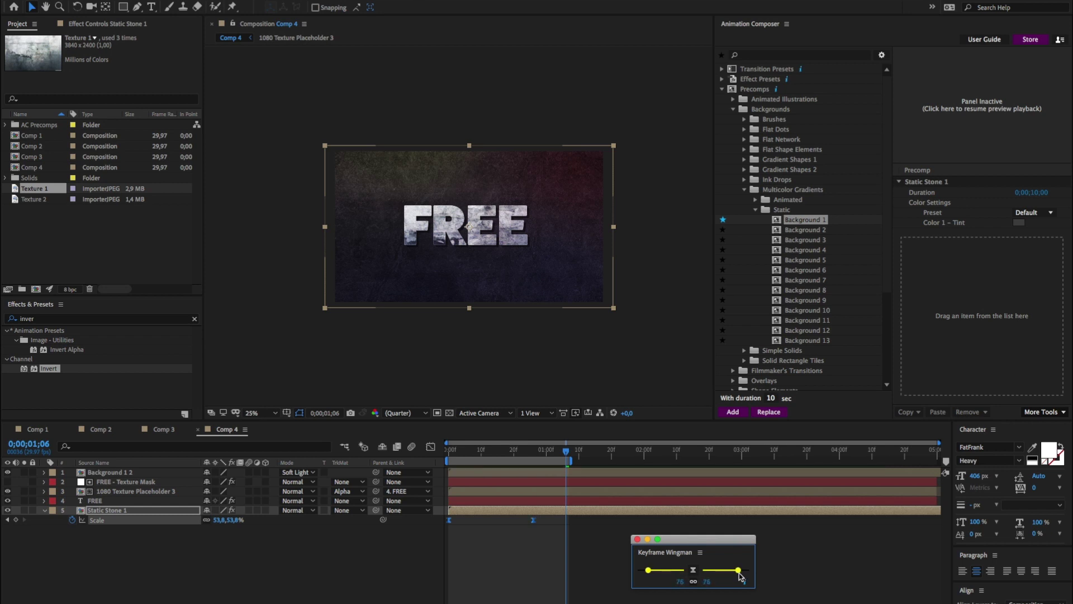
key("space")
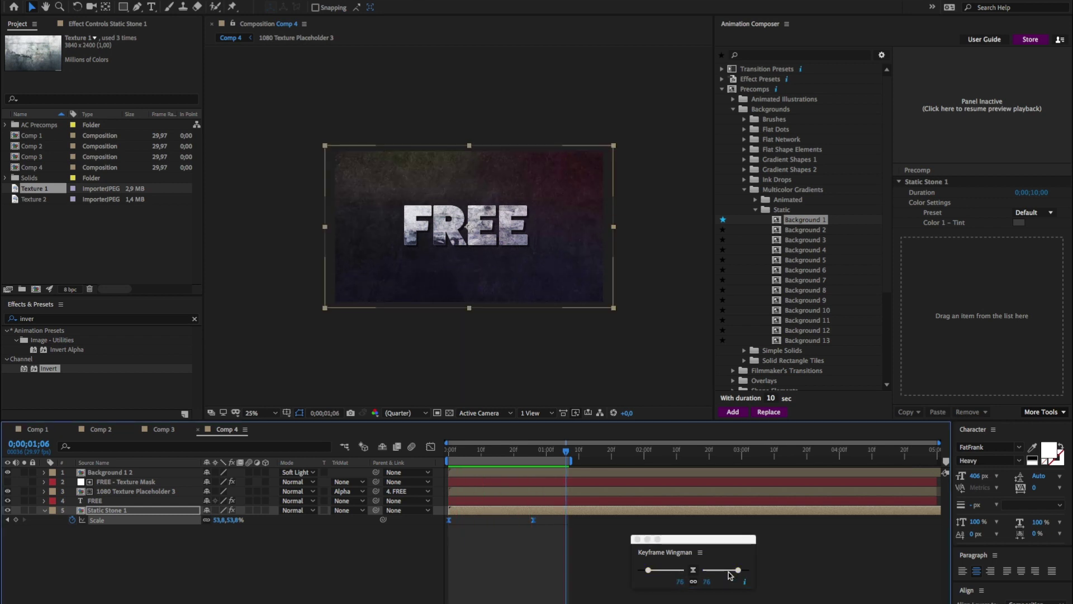
key("space")
key("period")
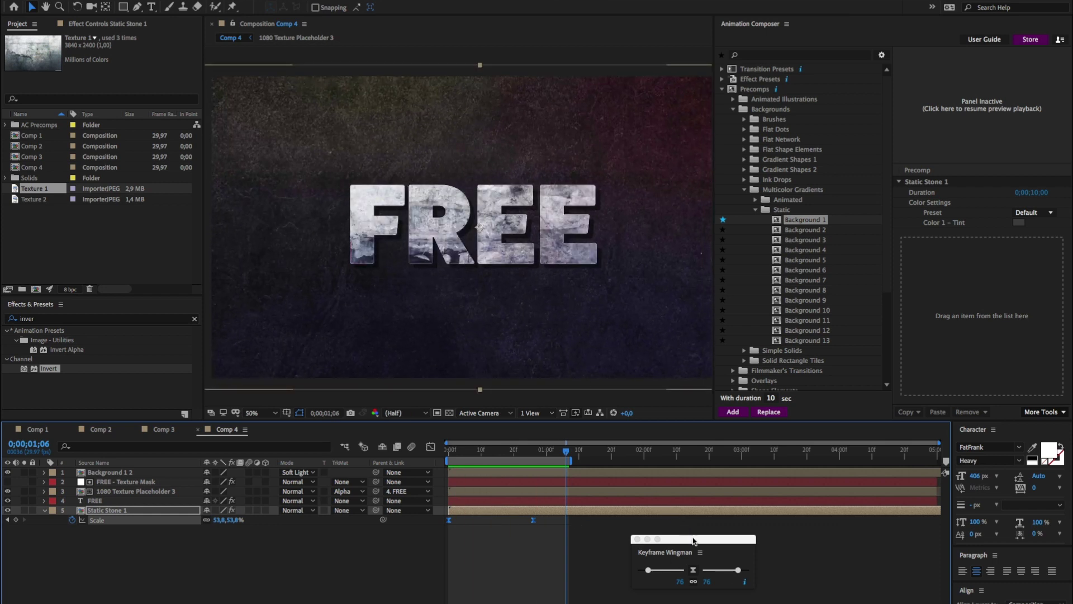
Step: Move Keyframe Wingman aside, select the FREE layer, and expand the 2D Layer Transformations transition presets in Animation Composer
left_click_drag(693, 541, 855, 568)
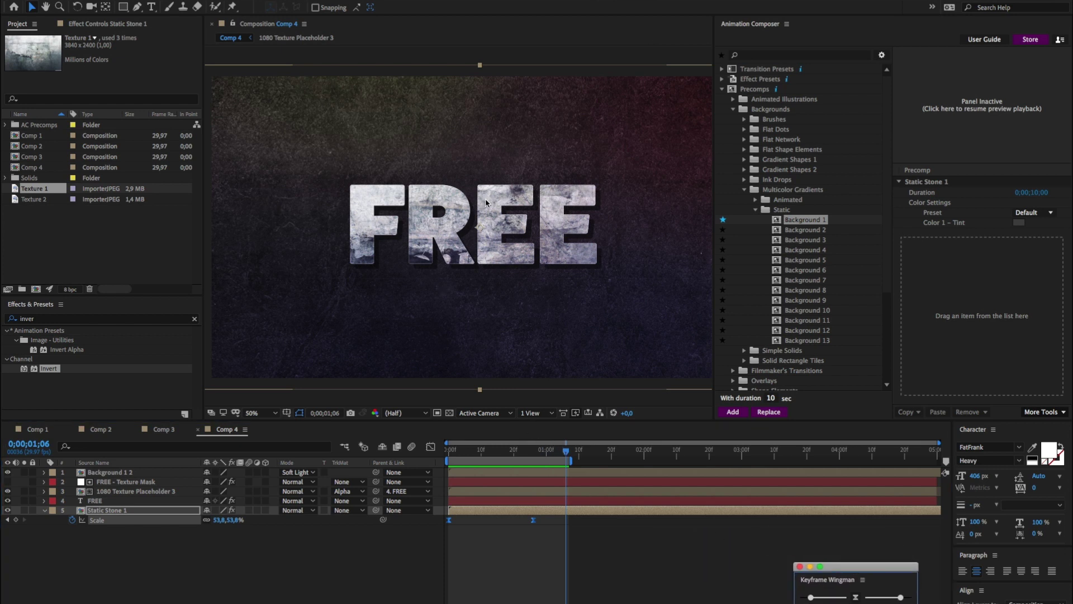
left_click(490, 501)
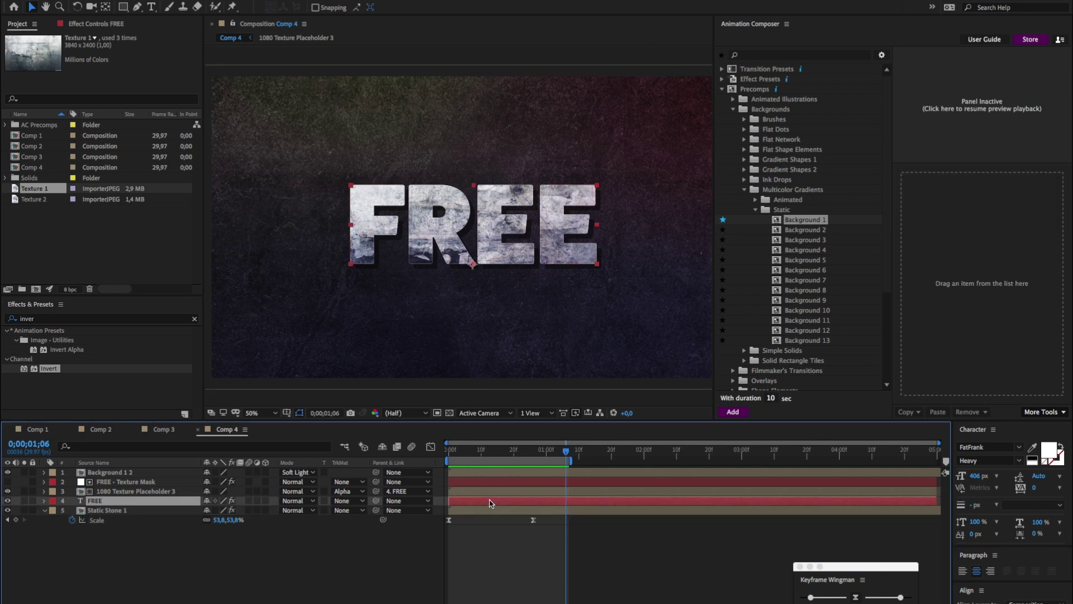
left_click(747, 88)
key("Left")
key("Up")
key("Up")
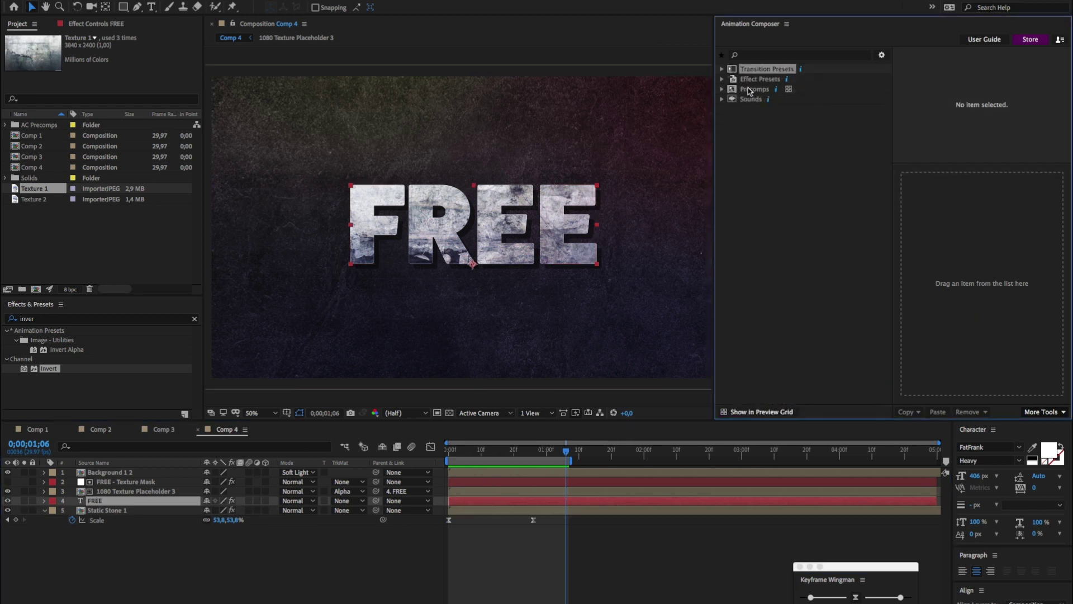
key("Right")
left_click(760, 82)
key("Right")
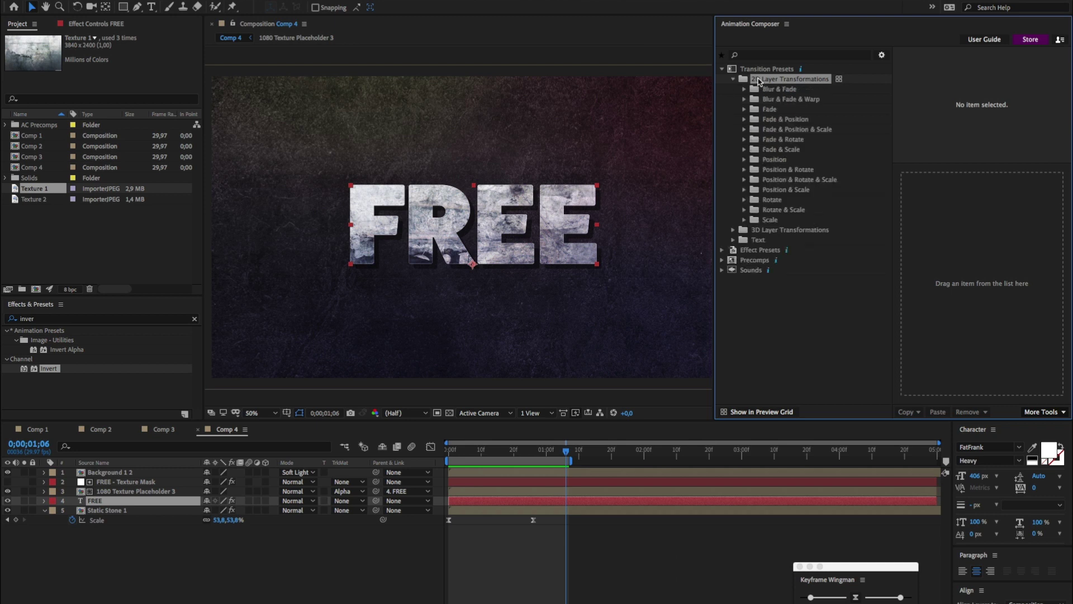
Step: Apply the Left variant of the Overshoot Together 1 preset from Position & Rotate & Scale to FREE as an In transition and preview it
left_click(782, 180)
left_click(846, 180)
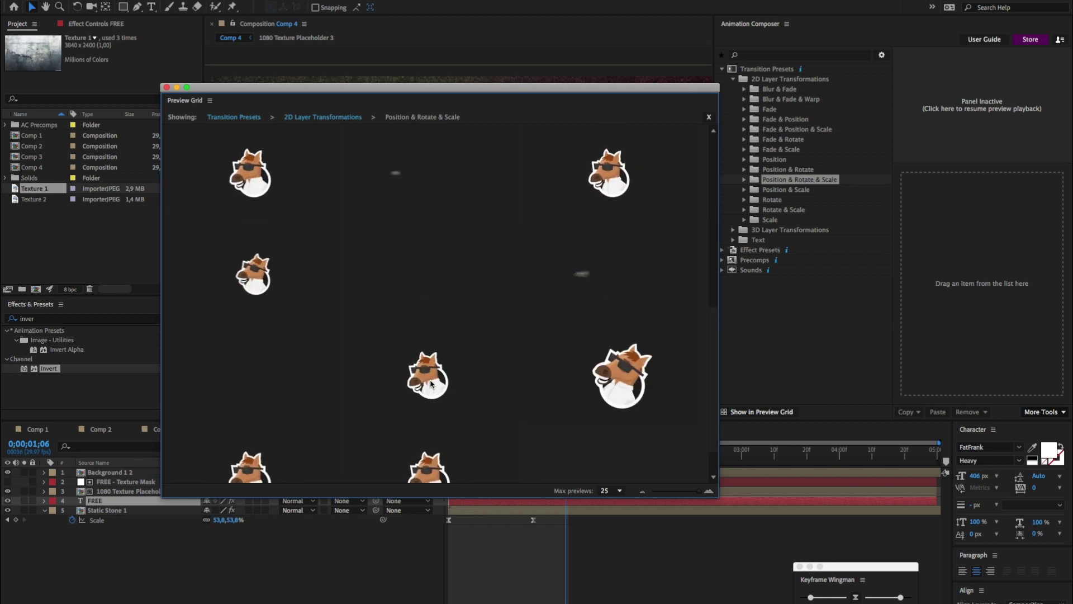
left_click(272, 384)
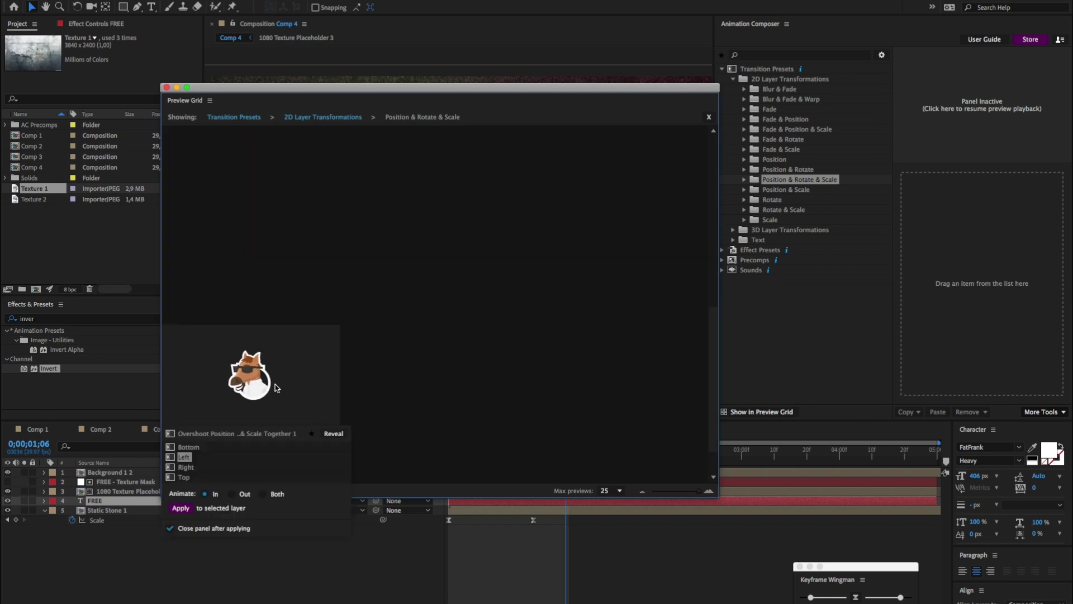
left_click(180, 507)
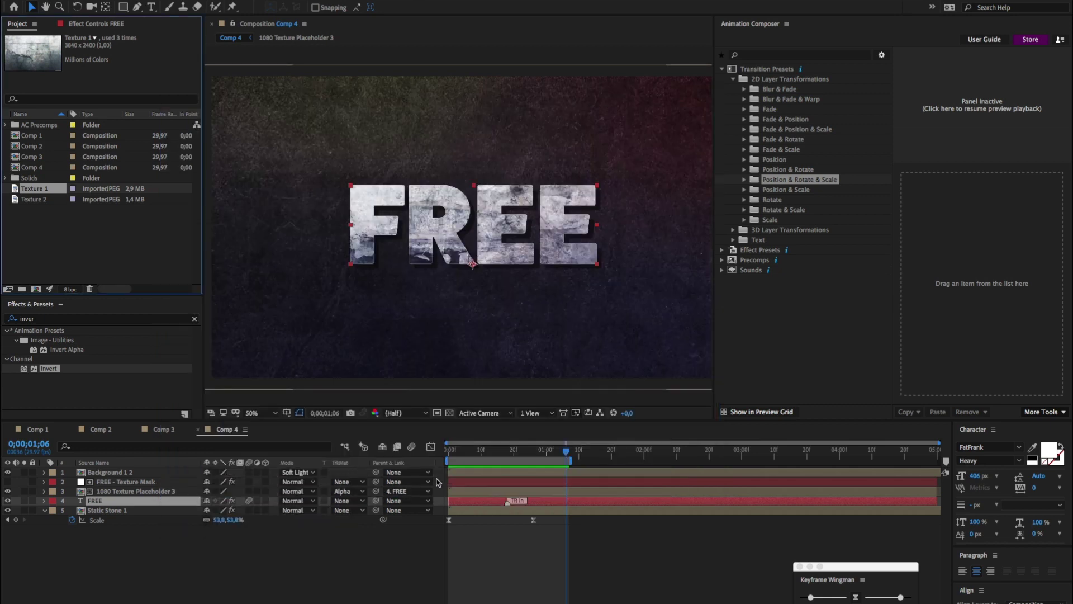
key("space")
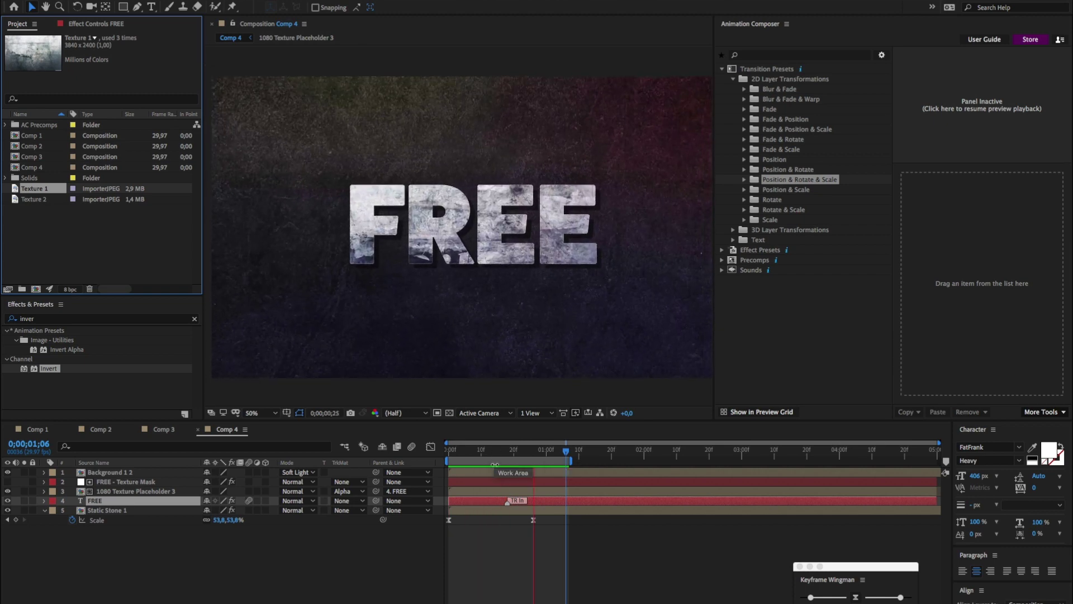
Step: Shift the FREE layer to start at about frame 10 and preview the new timing
left_click_drag(486, 500, 515, 502)
key("space")
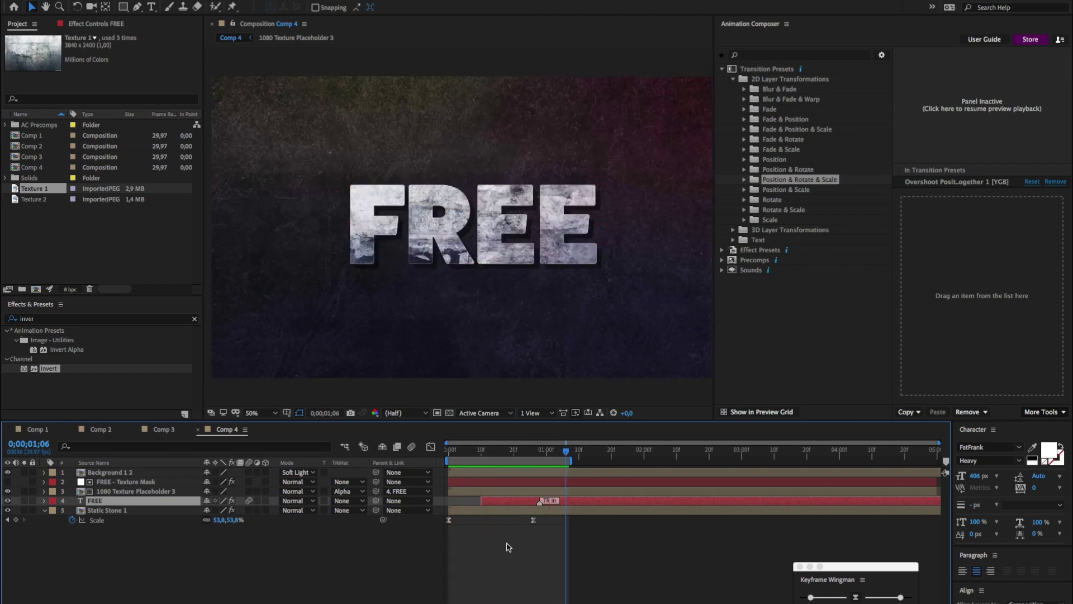
key("space")
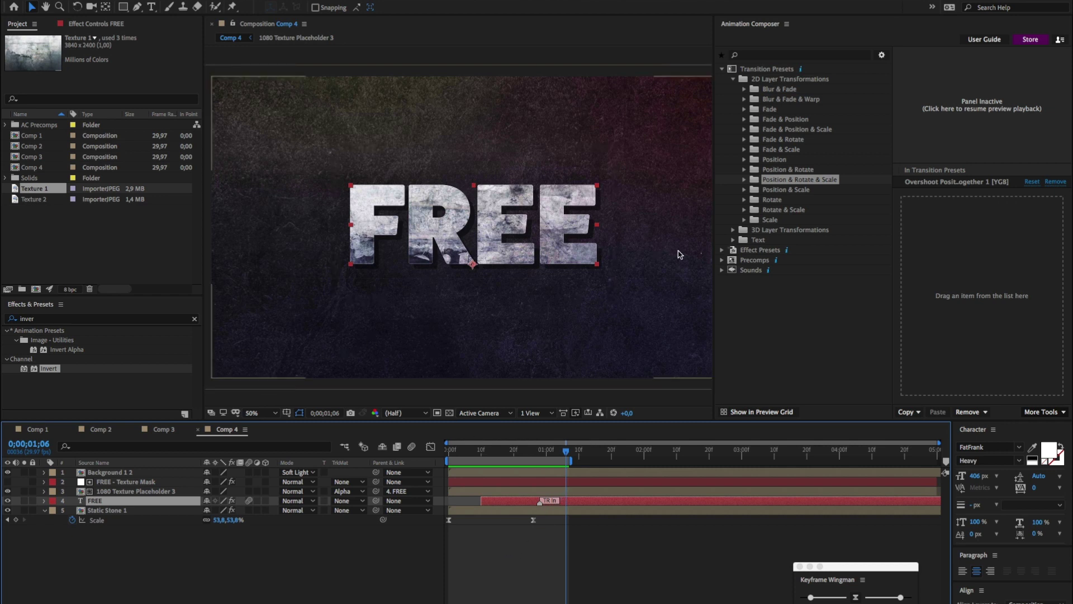
Step: Widen the composition view, enable motion blur for Comp 4, and preview the title animation
left_click_drag(714, 246, 781, 251)
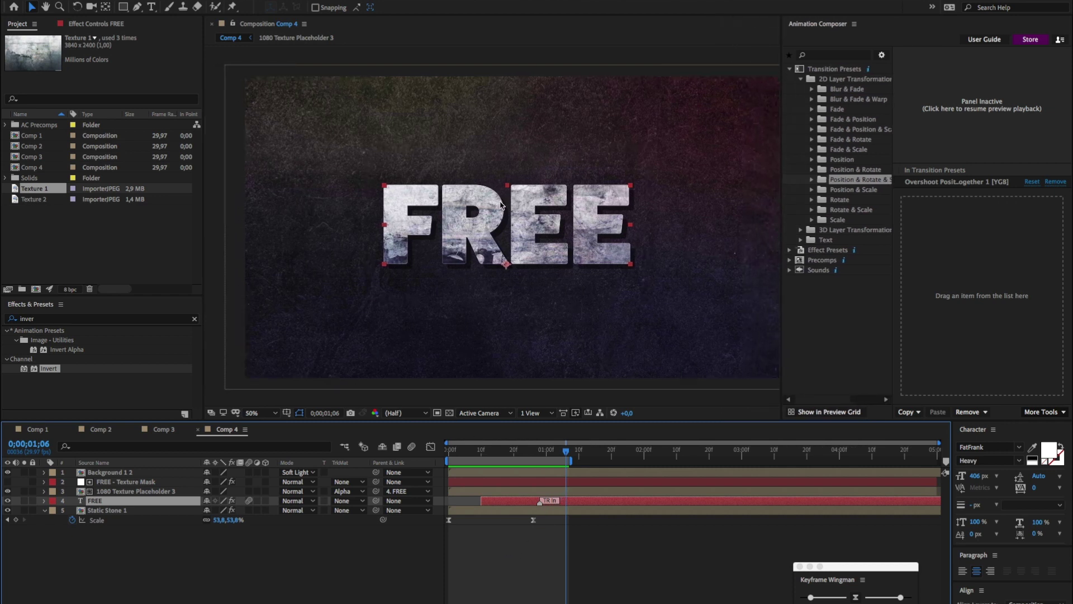
left_click(412, 447)
key("space")
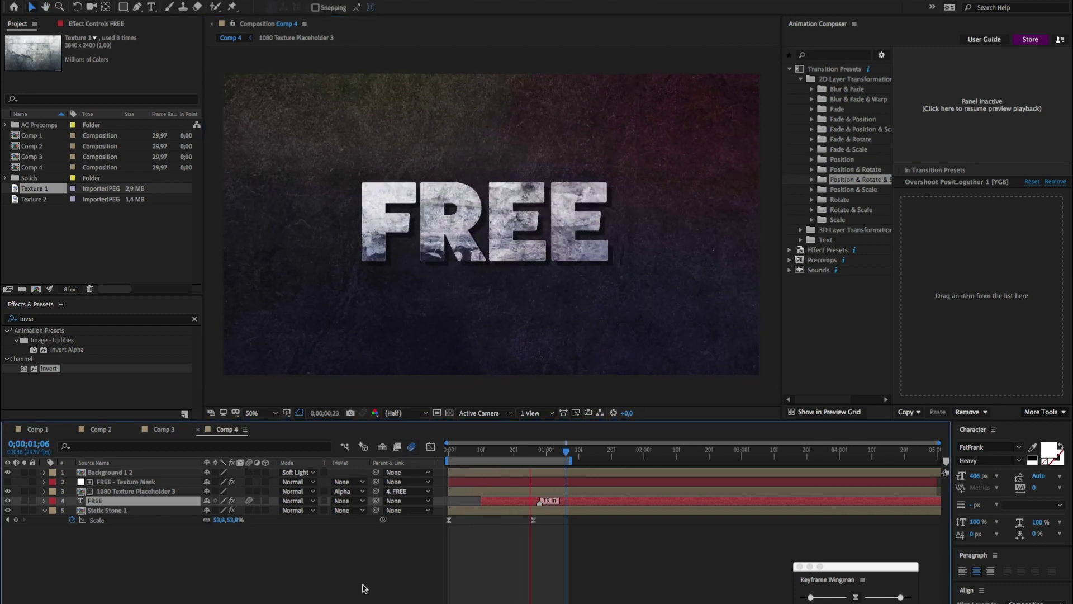
key("space")
Step: Add the Hard Vignette 2 precomp from Overlays > Vignettes with Animate In and Animate Out turned off
double_click(830, 81)
double_click(822, 119)
double_click(829, 161)
double_click(836, 170)
left_click(839, 190)
left_click(790, 385)
left_click(838, 385)
left_click(800, 411)
Step: Move the Hard Vignette 2 layer to start at the first frame and raise it to the top of the layer stack
left_click_drag(584, 502, 471, 509)
key("super+alt+Up")
key("super+alt+Up")
key("super+alt+Up")
left_click(484, 568)
Step: Preview the animation, compare the image with the vignette hidden and shown, and dismiss the precomp settings tip
key("space")
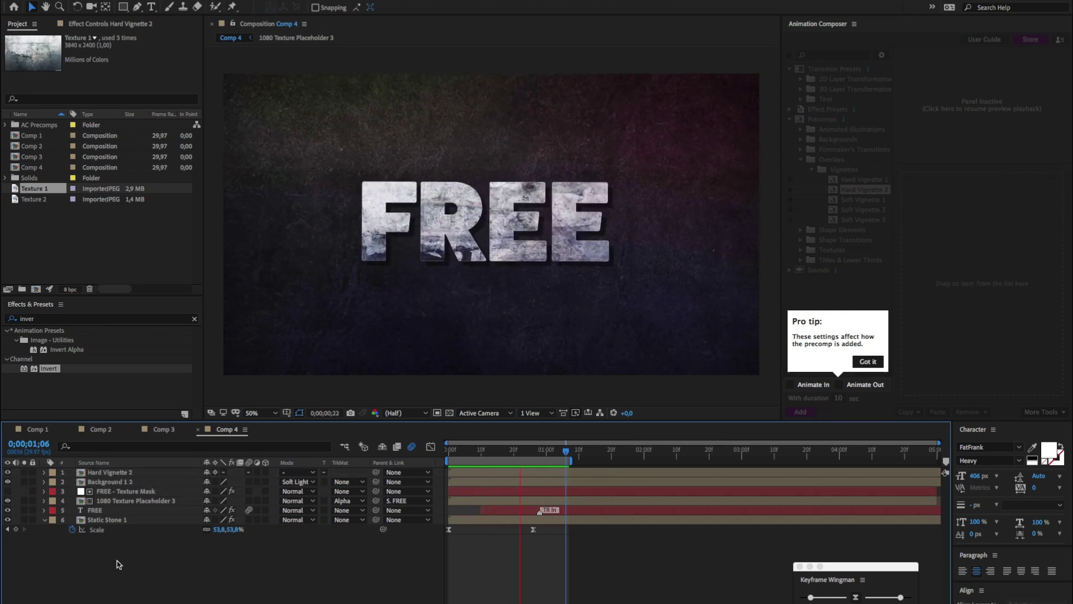
key("space")
left_click_drag(7, 483, 7, 474)
left_click(7, 472)
left_click(8, 481)
key("space")
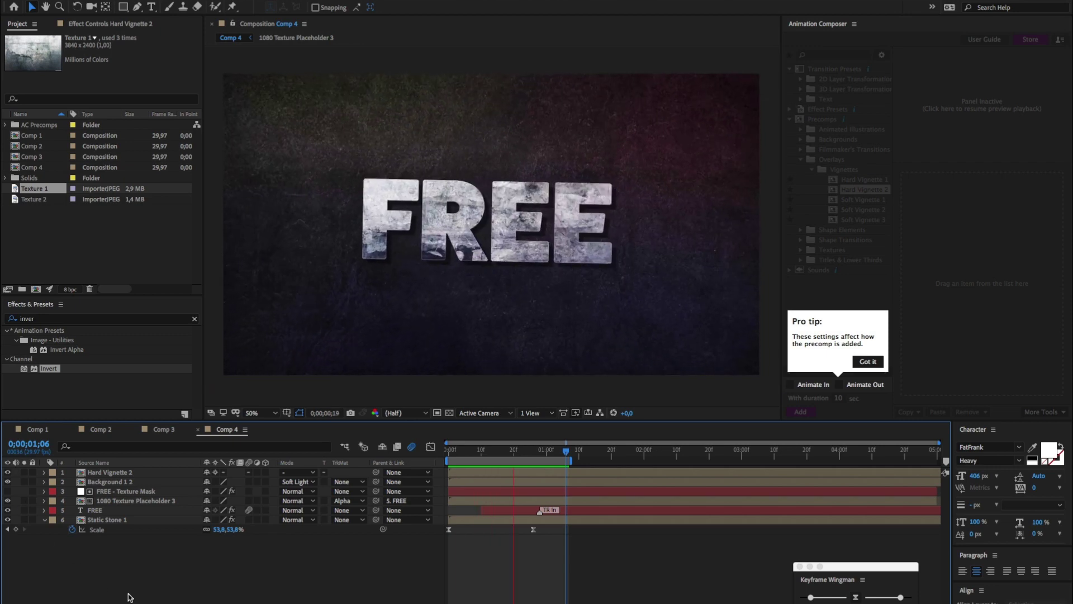
left_click(867, 361)
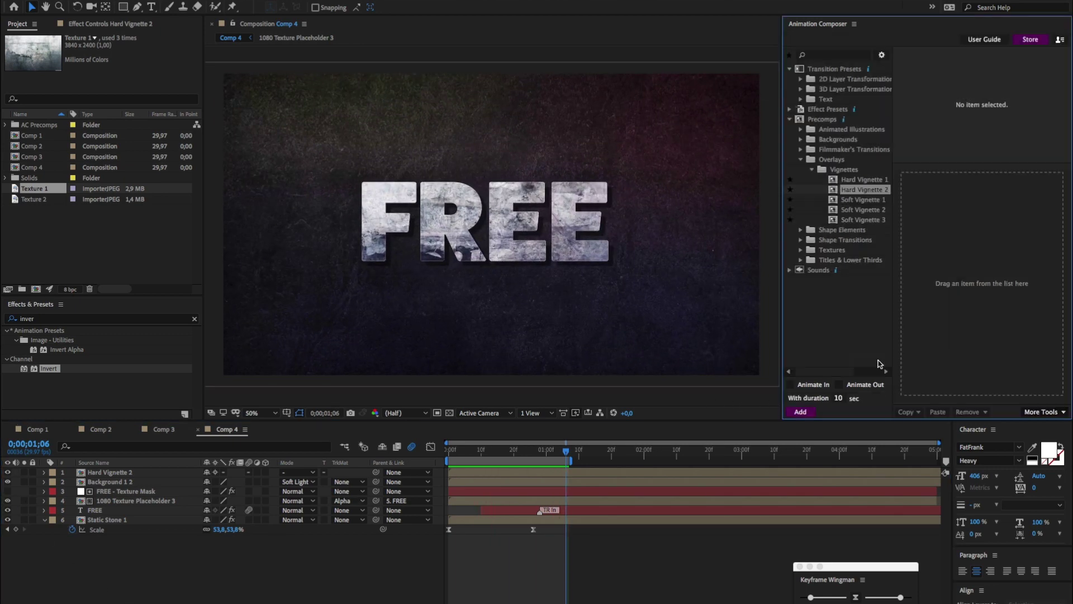